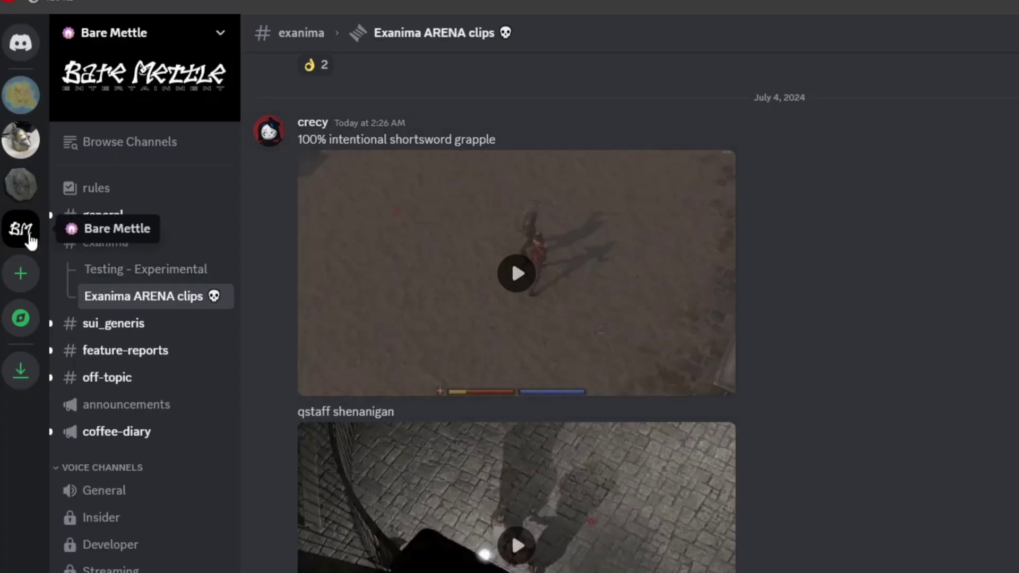
# Switch Discord to the Council of Conservers server.
pyautogui.click(22, 186)
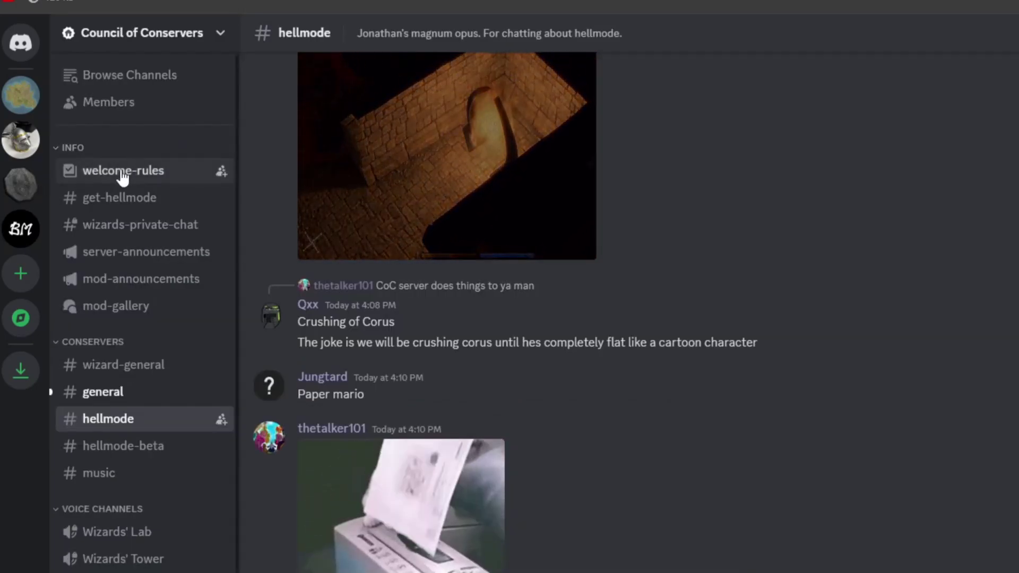
# Download the Exanima_Hax_R15b.CT cheat table from the mod-gallery forum.
pyautogui.click(117, 312)
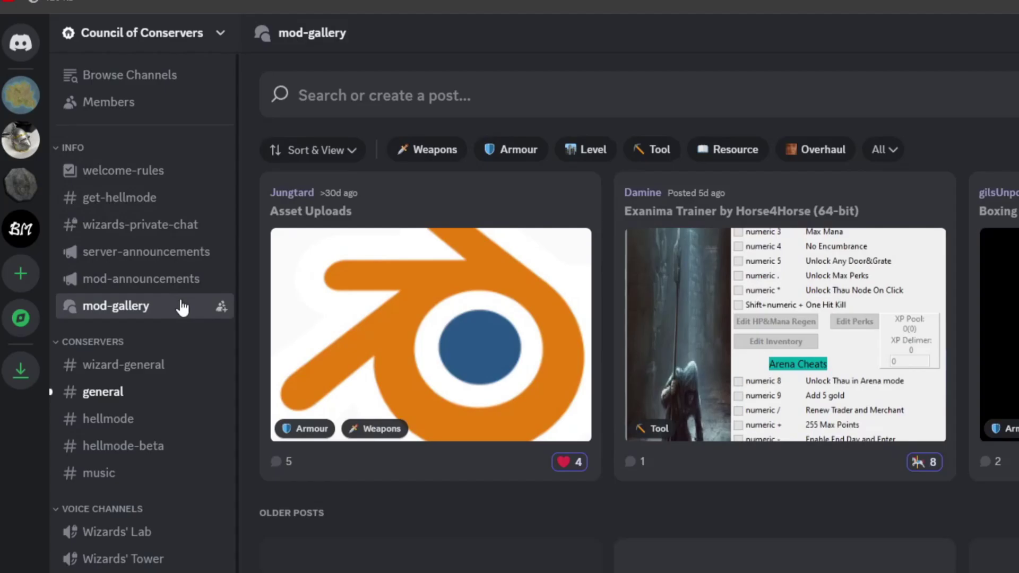
pyautogui.scroll(-5, 606, 315)
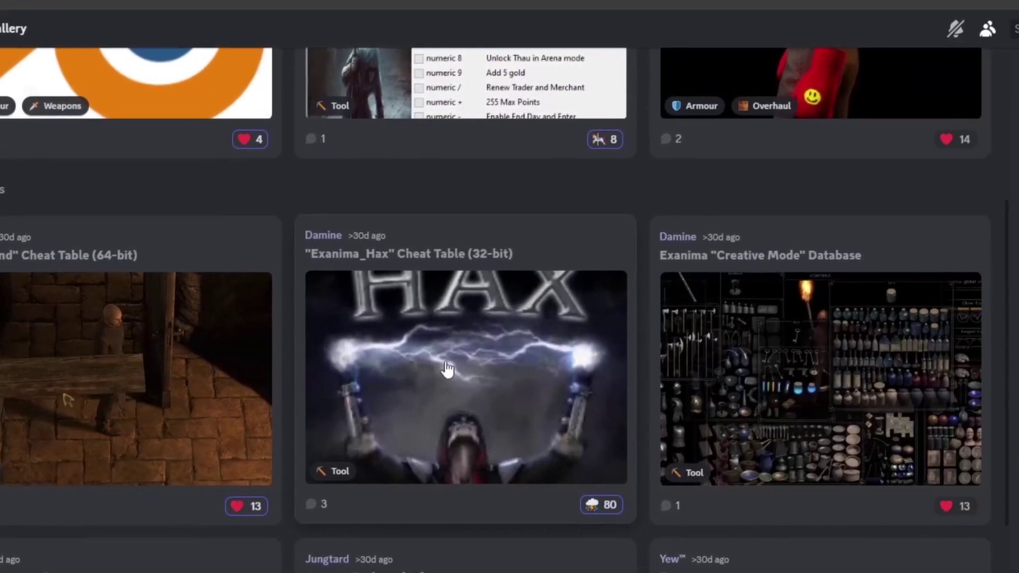
pyautogui.click(623, 361)
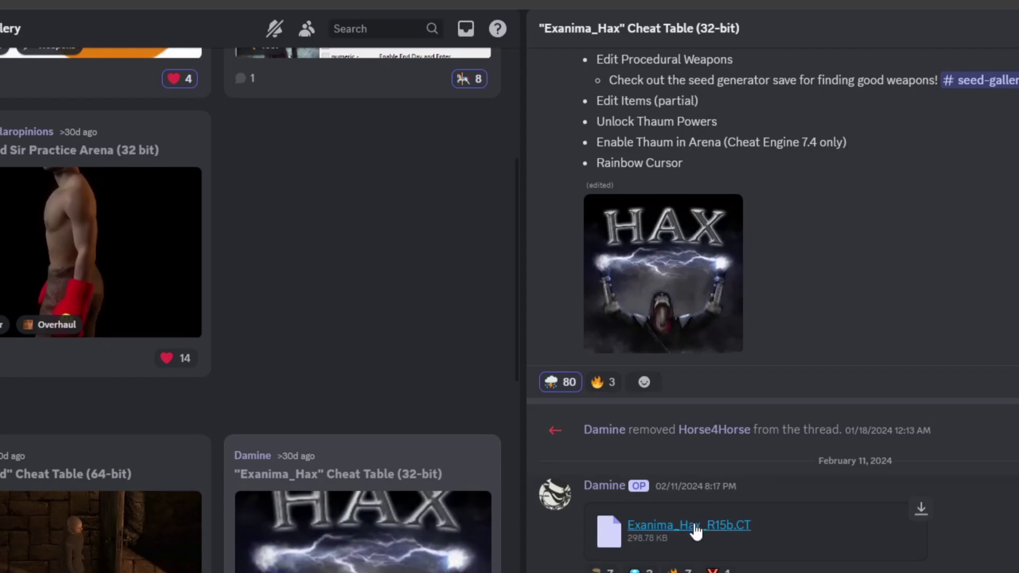
pyautogui.click(920, 509)
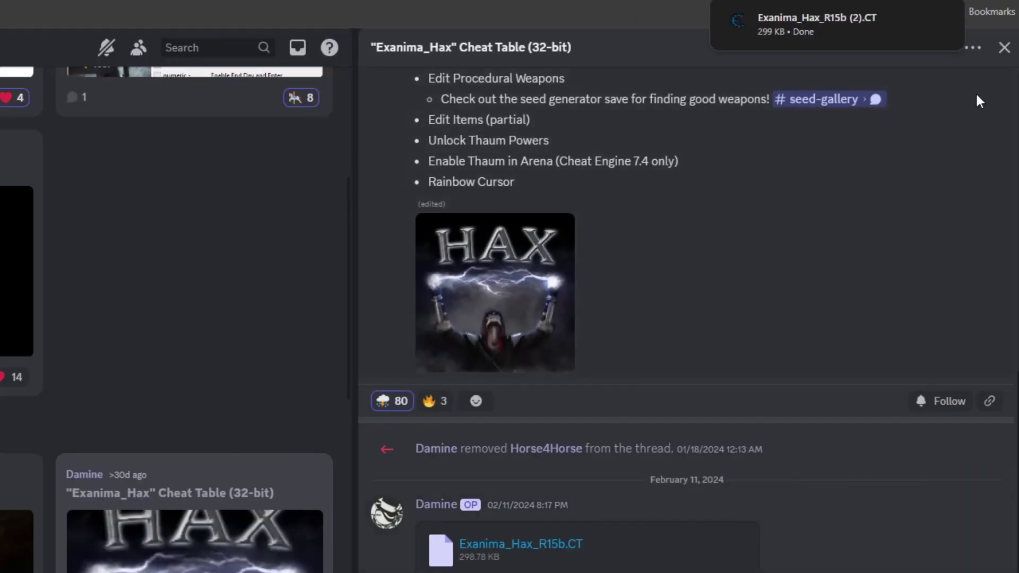
# Open the Drinky toolset for editing files post and scroll to its Google Drive link.
pyautogui.click(1004, 47)
pyautogui.scroll(-5, 494, 196)
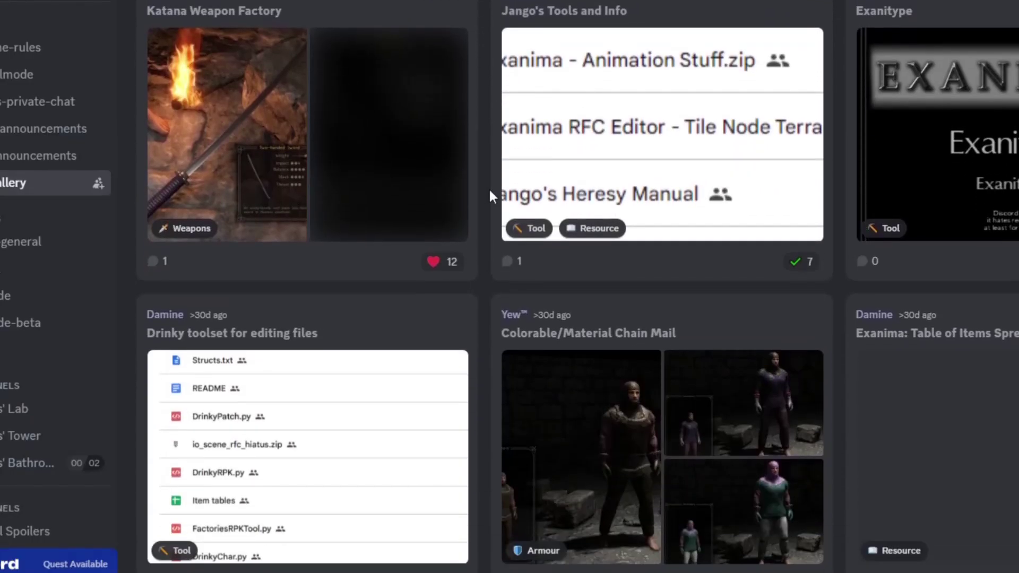
pyautogui.click(301, 386)
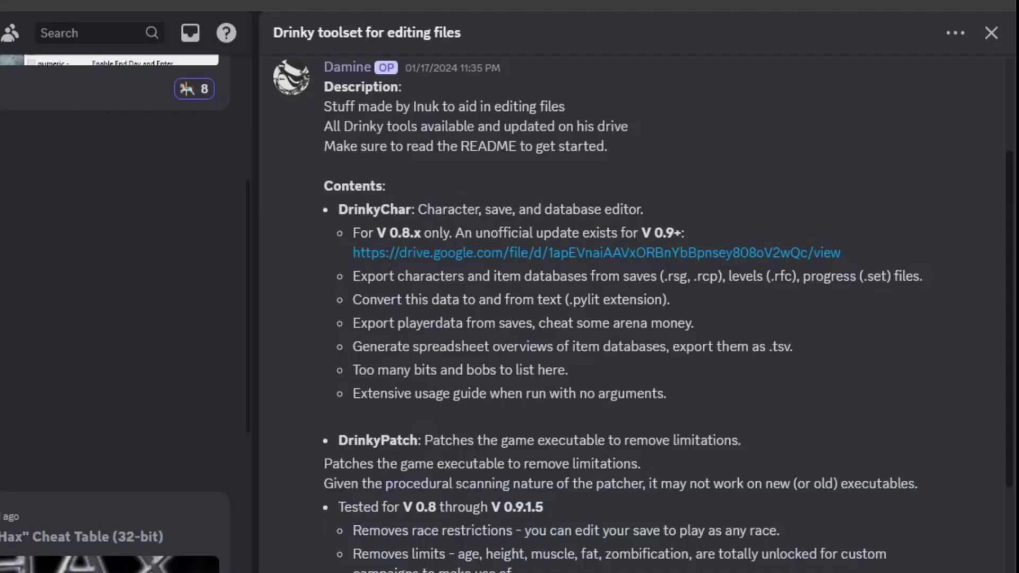
pyautogui.scroll(-8, 401, 432)
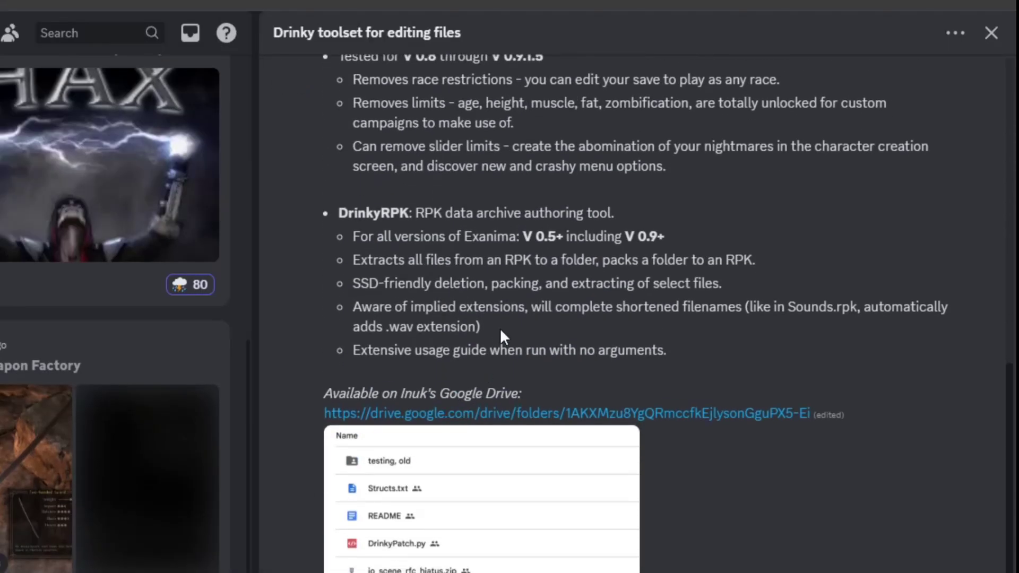
# Download DrinkyPatch.py from the Drinky tools Google Drive folder, accepting the warning.
pyautogui.click(718, 413)
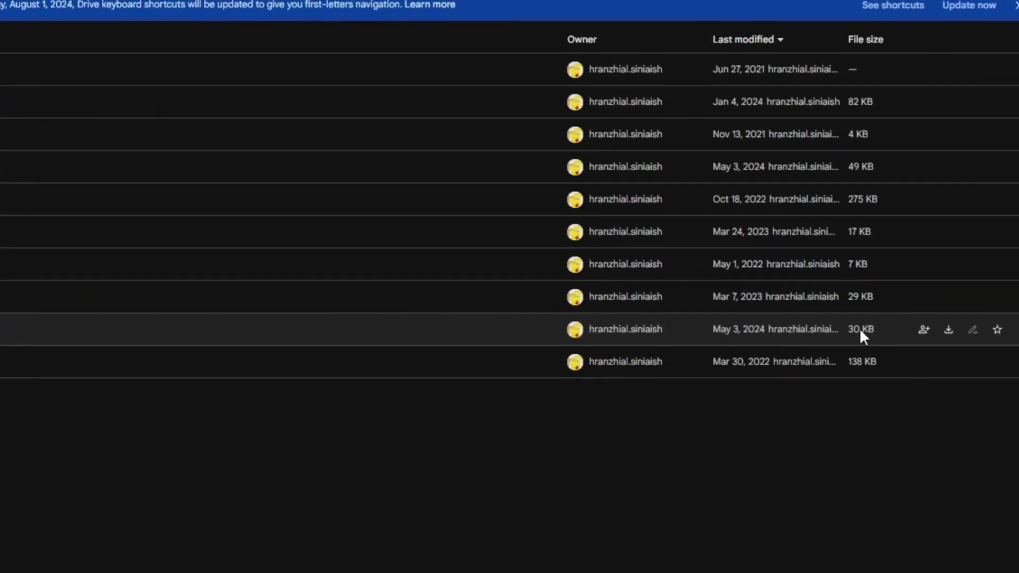
pyautogui.click(948, 330)
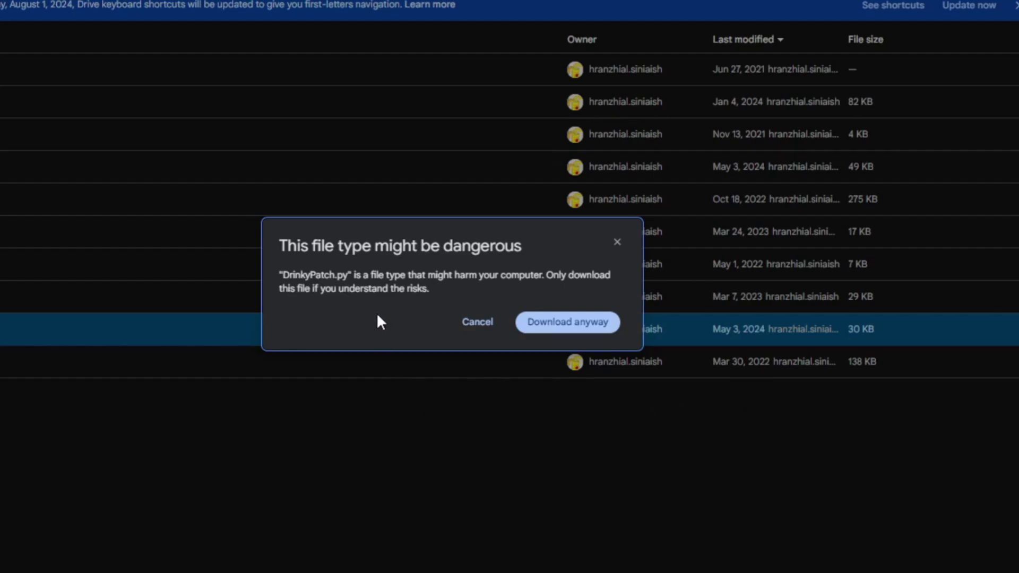
pyautogui.click(566, 334)
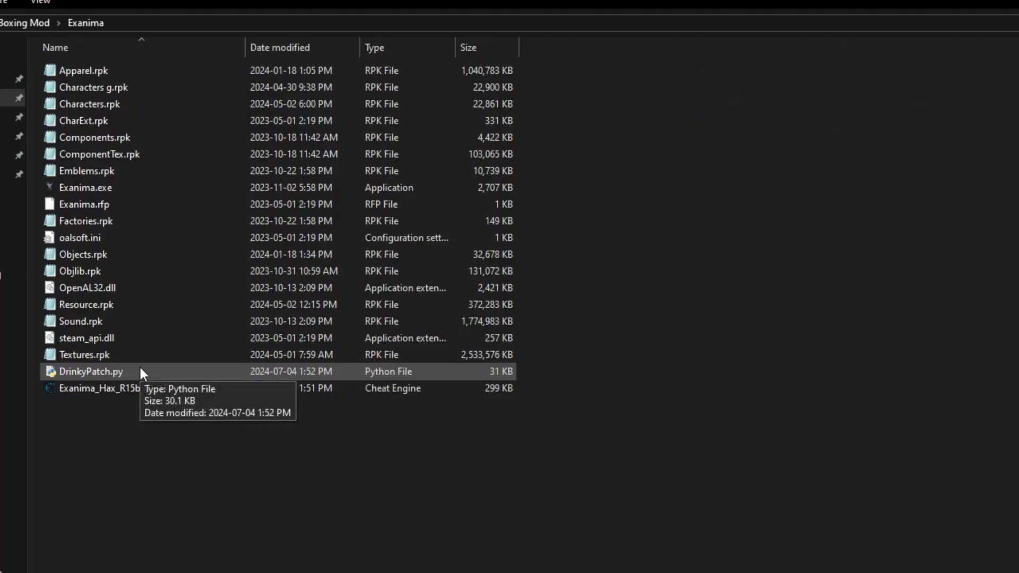
# Patch Exanima.exe with DrinkyPatch.py using the default options.
pyautogui.doubleClick(140, 370)
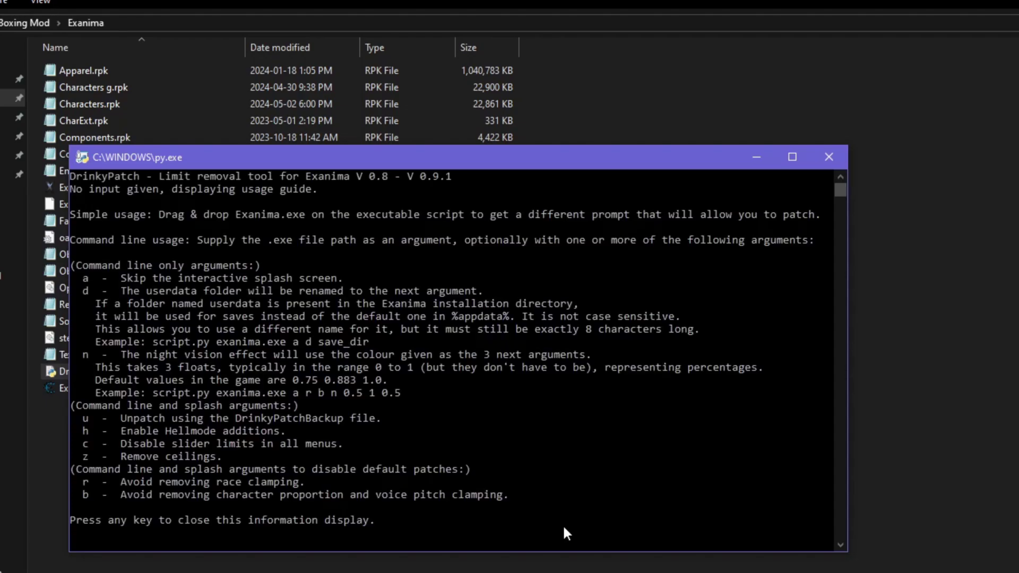
pyautogui.press('Return')
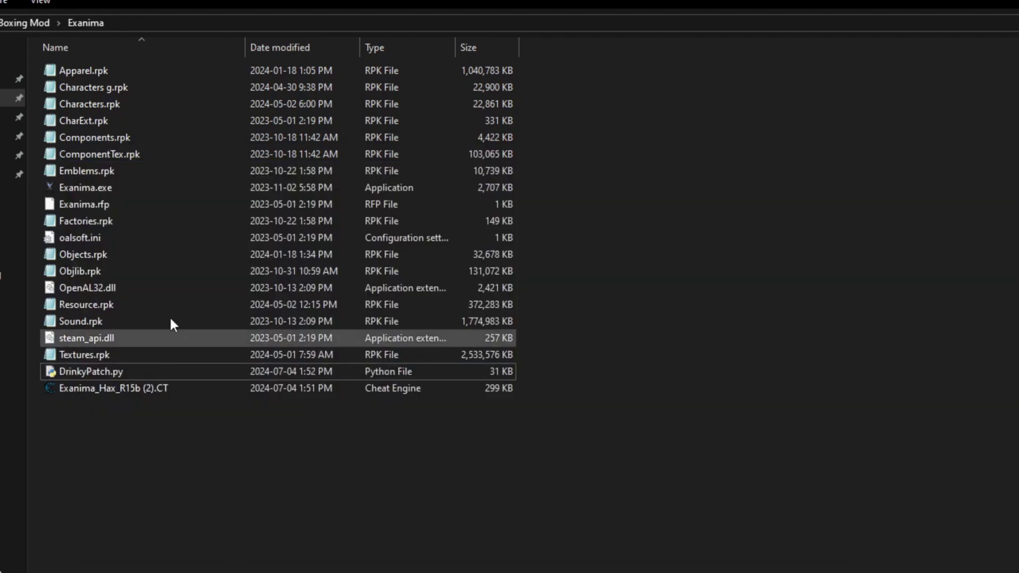
pyautogui.click(103, 192)
pyautogui.moveTo(103, 190); pyautogui.dragTo(107, 377)
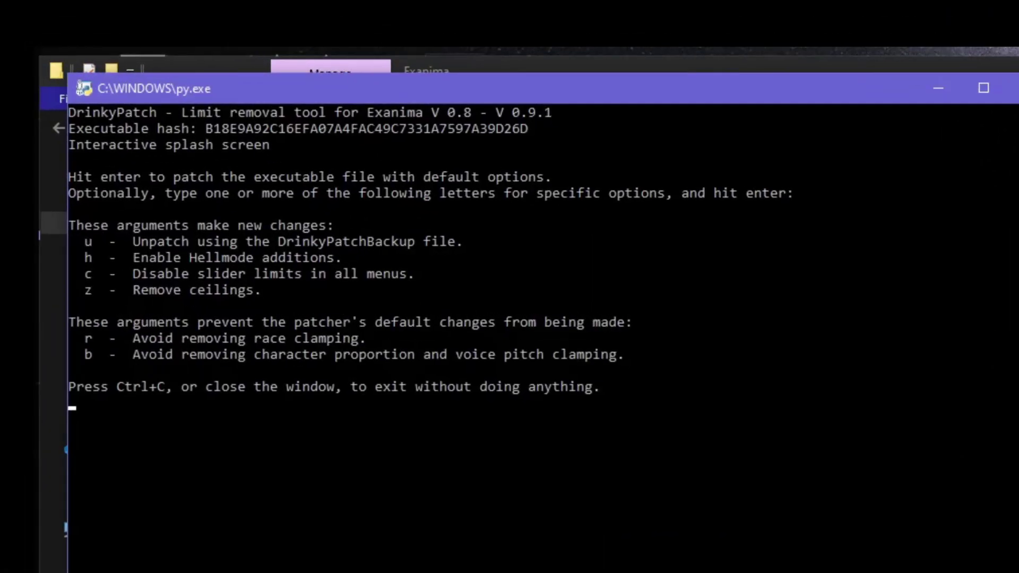
pyautogui.press('Return')
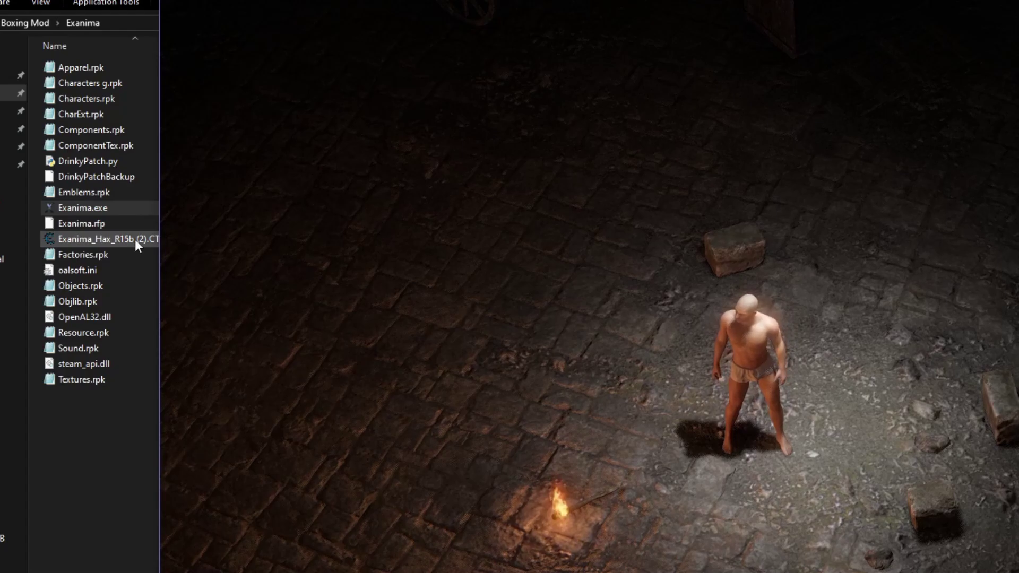
# Load the Exanima_Hax cheat table and attach Cheat Engine to the Exanima process.
pyautogui.doubleClick(135, 240)
pyautogui.click(650, 84)
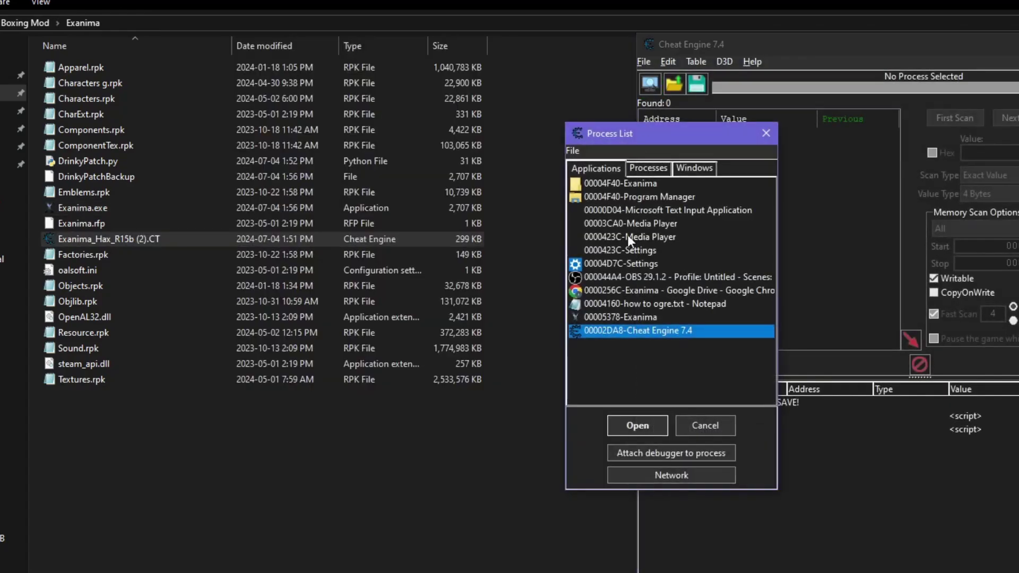
pyautogui.click(622, 317)
pyautogui.click(644, 425)
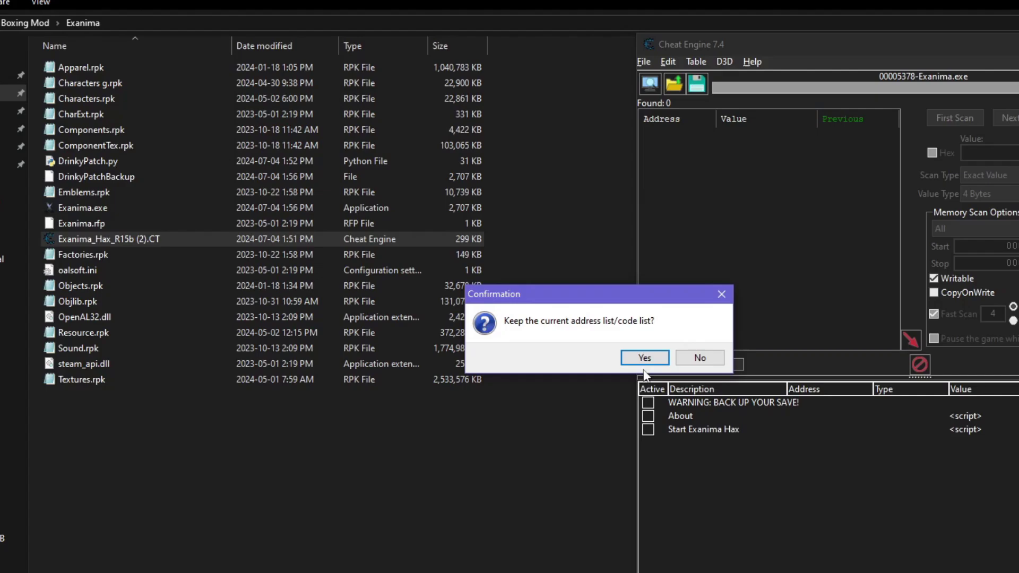
pyautogui.click(644, 357)
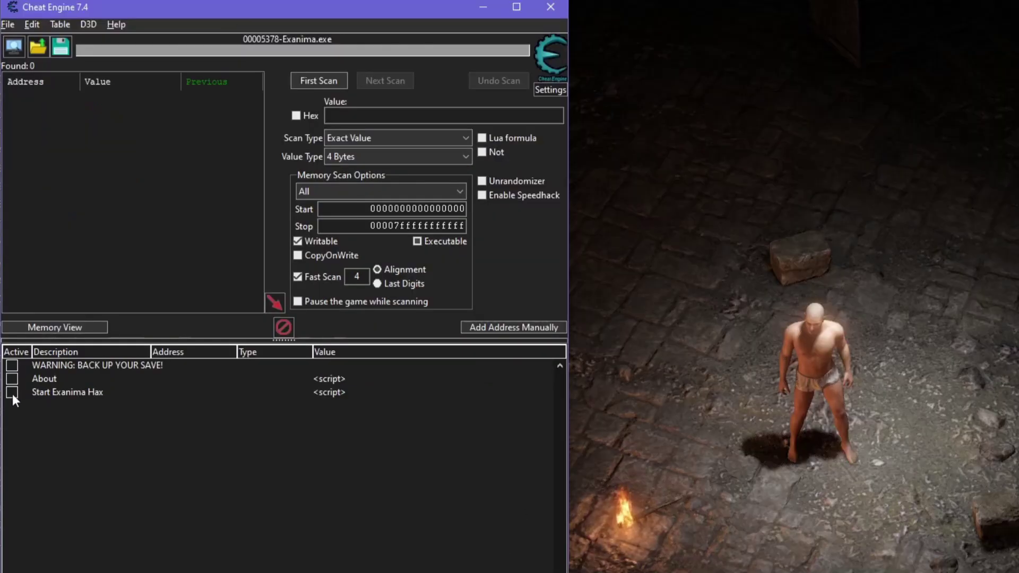
# Enable Start Exanima Hax and Start Editor, then load the player into Selected Character.
pyautogui.click(12, 392)
pyautogui.click(26, 406)
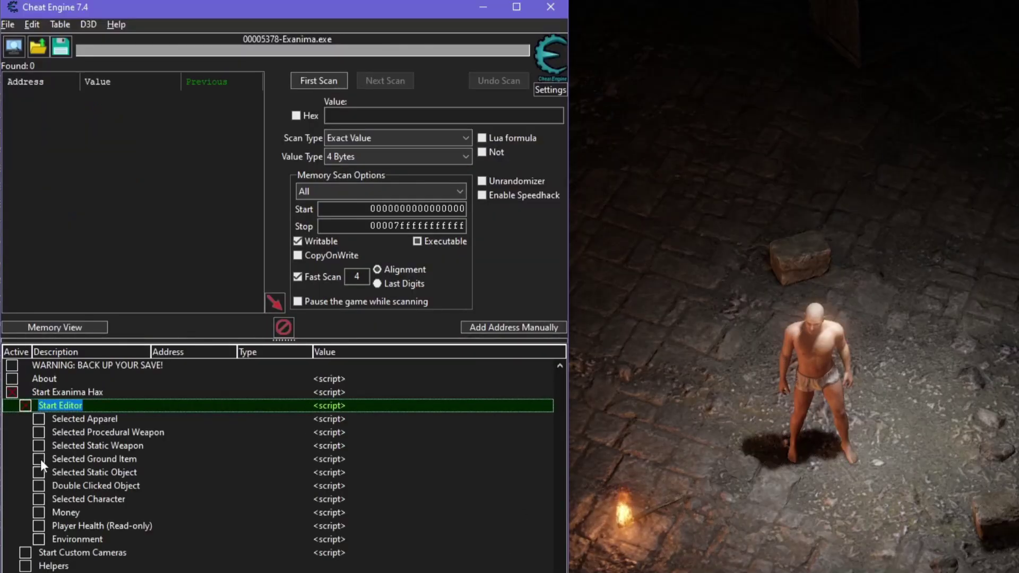
pyautogui.click(40, 497)
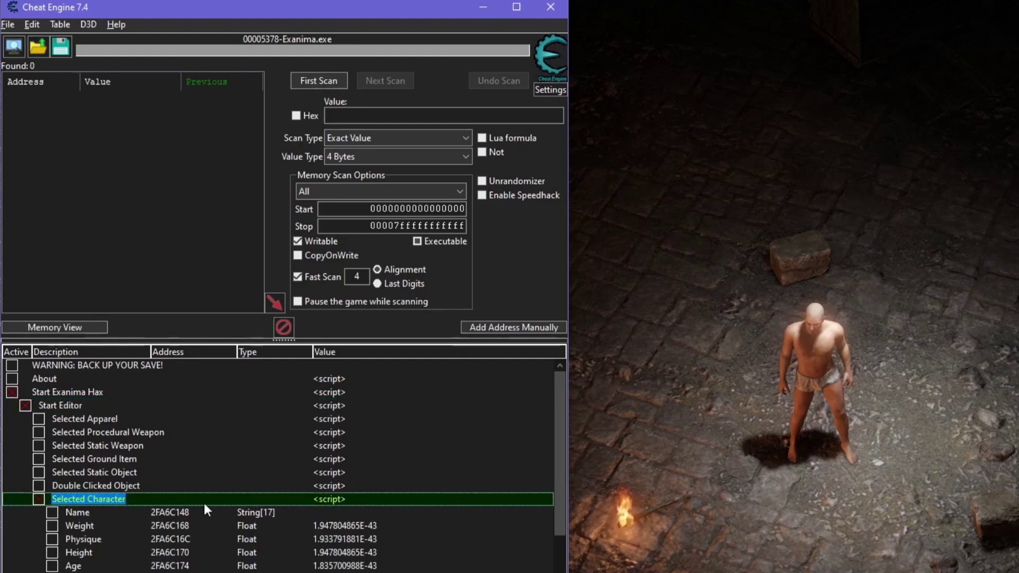
pyautogui.click(833, 376)
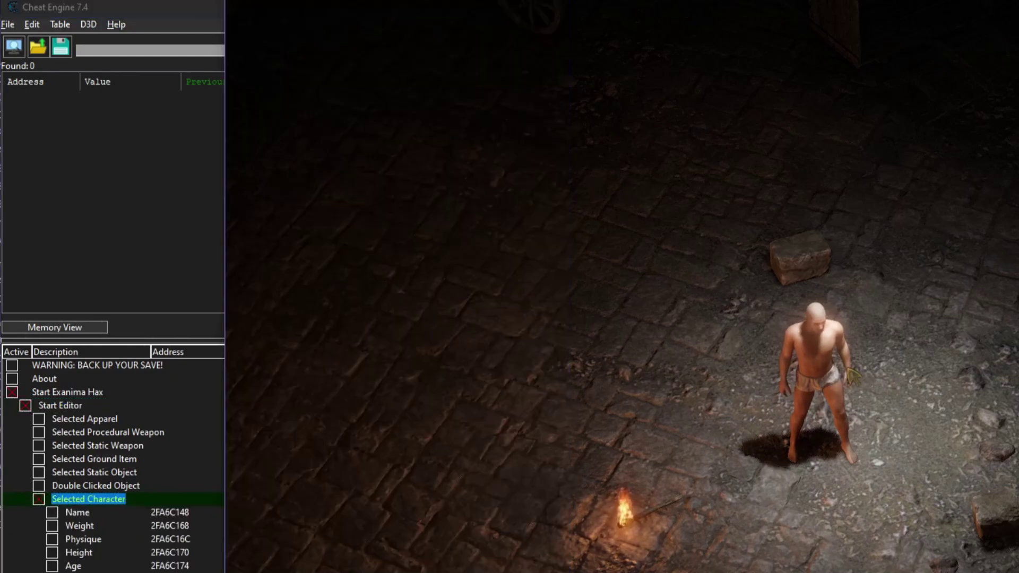
pyautogui.doubleClick(822, 356)
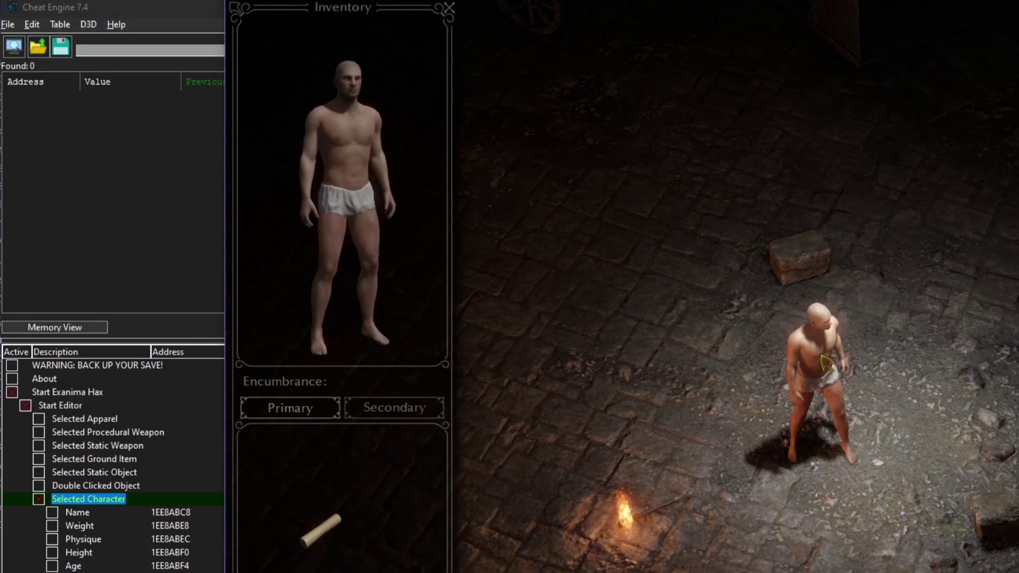
pyautogui.click(126, 218)
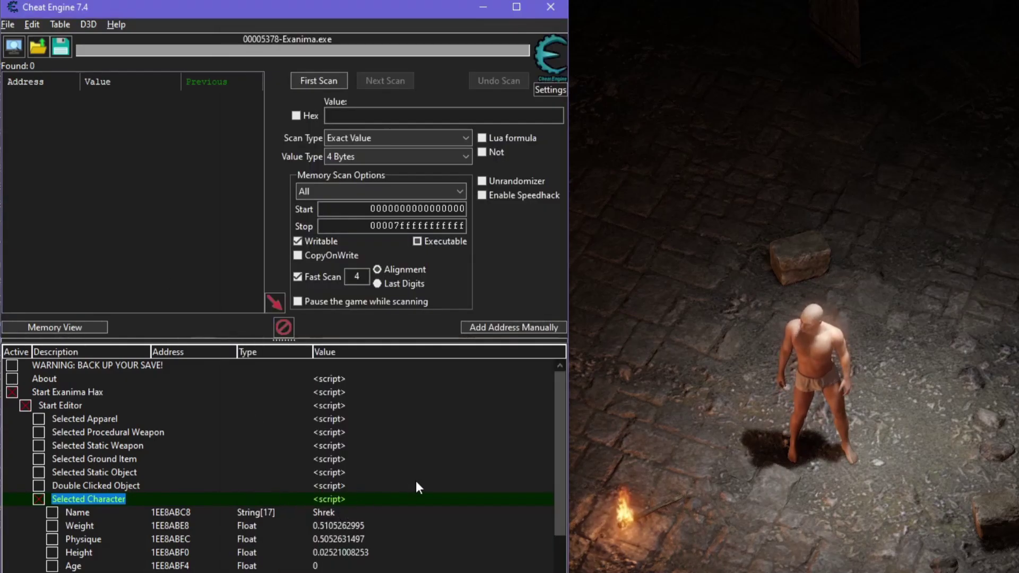
pyautogui.scroll(-3, 416, 481)
pyautogui.scroll(-2, 412, 472)
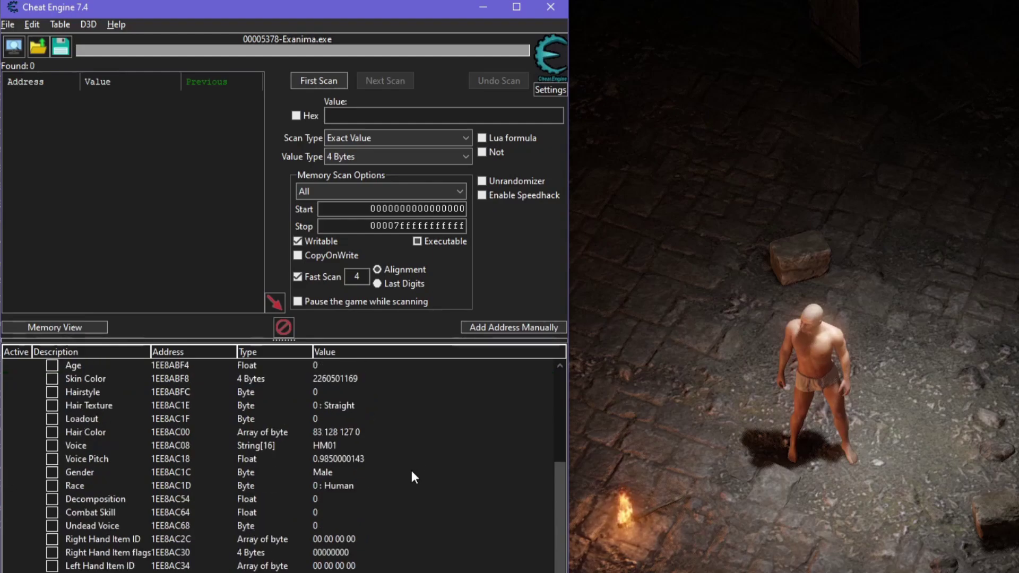
# Edit the player's Race value and choose 3 : Ogre.
pyautogui.click(55, 485)
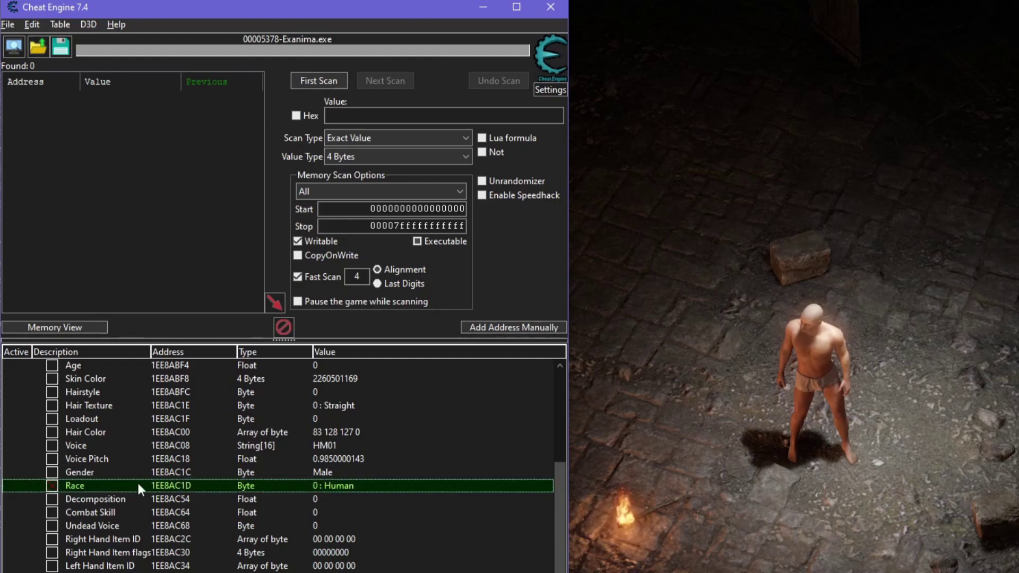
pyautogui.doubleClick(348, 486)
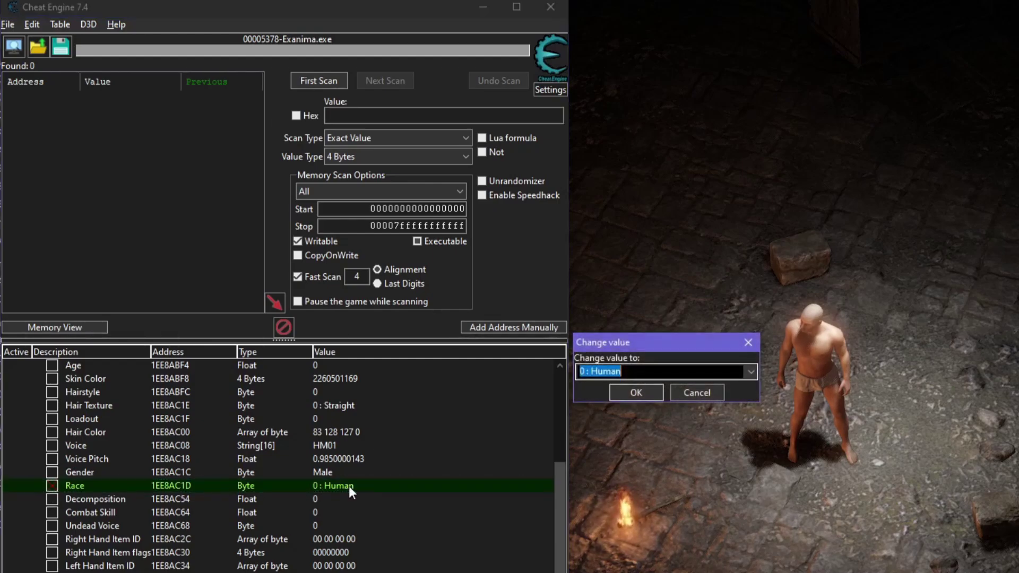
pyautogui.click(749, 372)
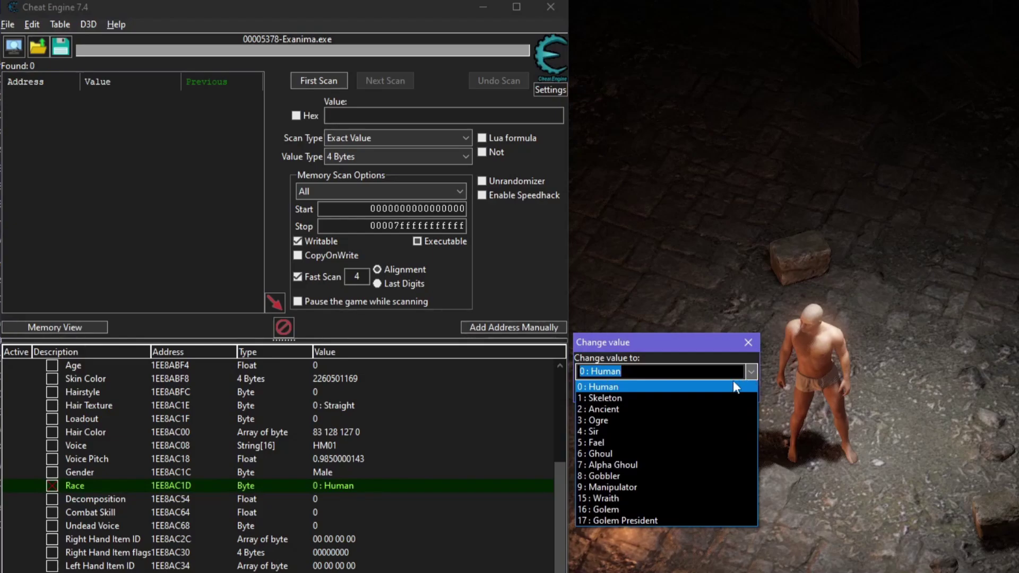
pyautogui.click(673, 419)
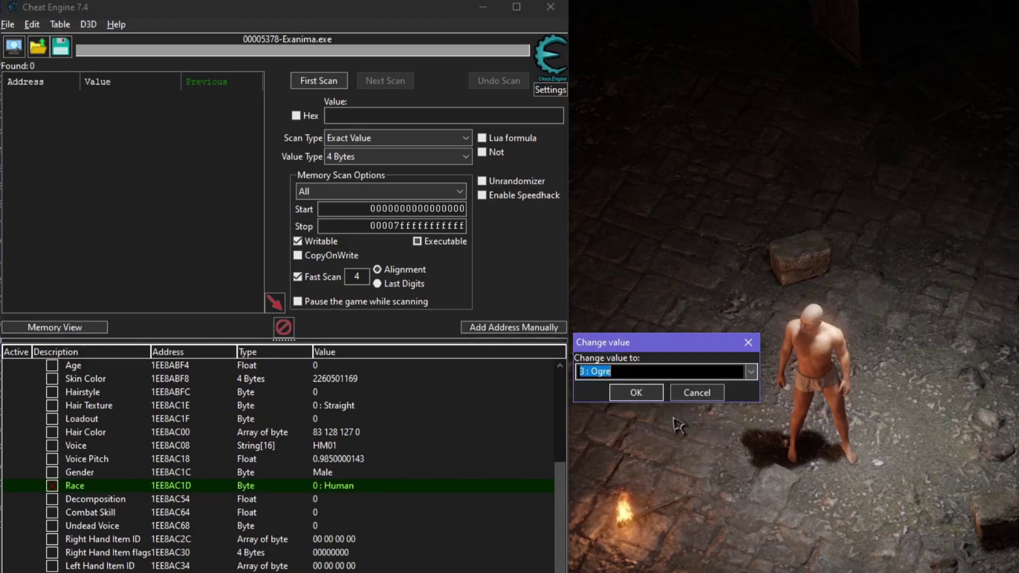
# Confirm Race 3 : Ogre and check the new body in the game's inventory.
pyautogui.click(637, 392)
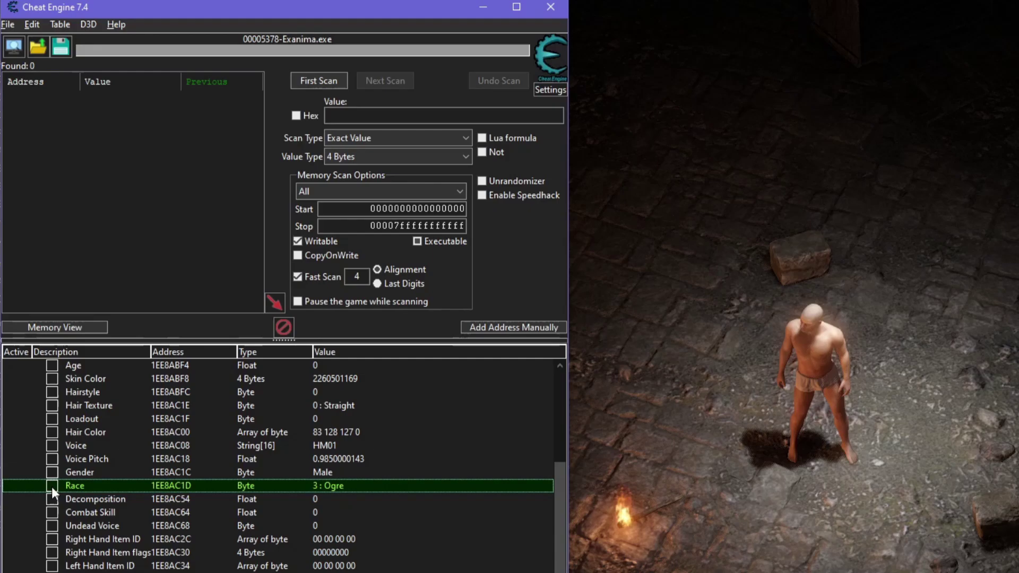
pyautogui.click(698, 449)
pyautogui.press('i')
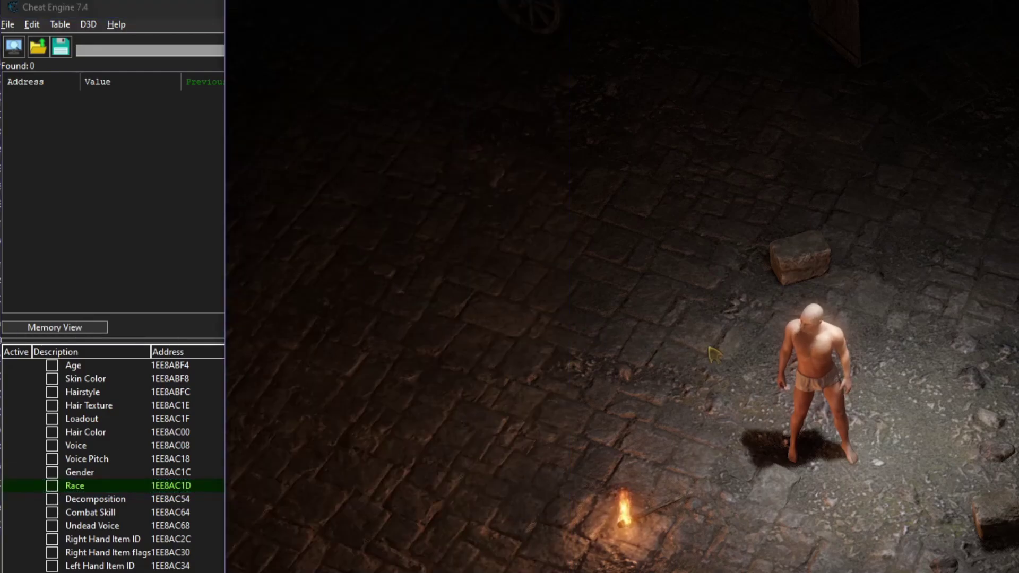
pyautogui.press('Tab')
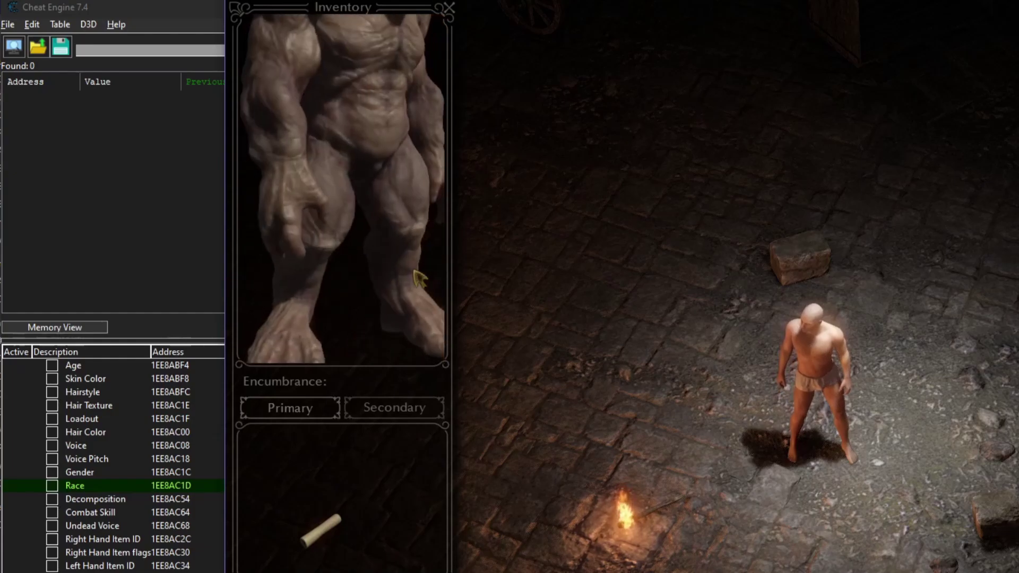
pyautogui.press('Tab')
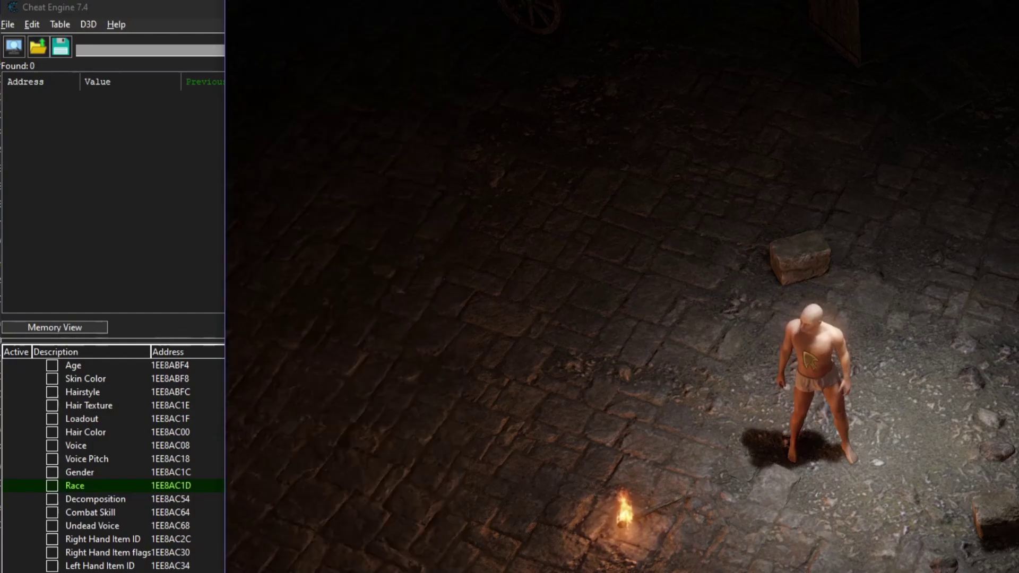
# Exit to the main menu and continue the save to reload the ogre character.
pyautogui.press('Escape')
pyautogui.click(535, 405)
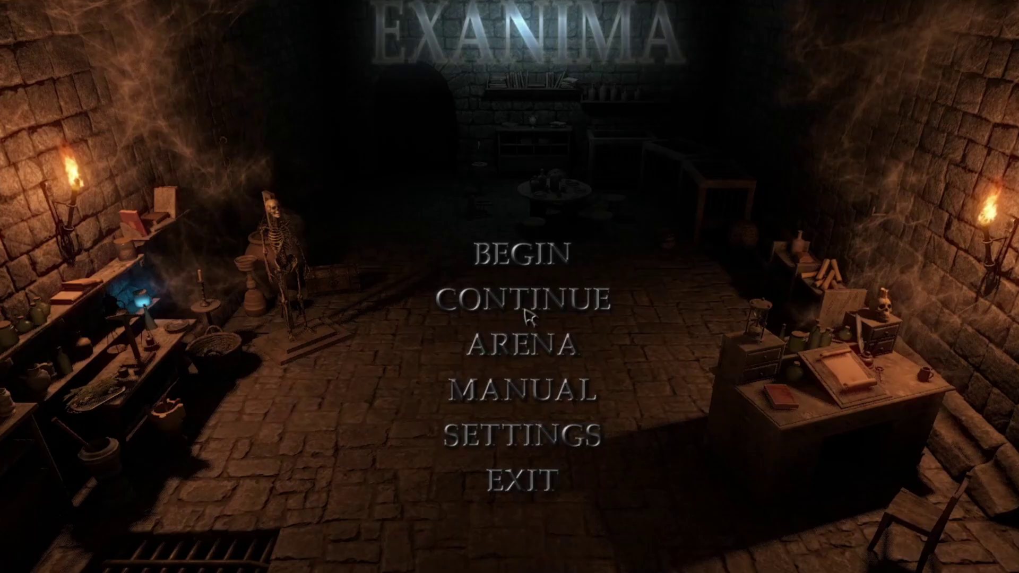
pyautogui.click(524, 306)
pyautogui.moveTo(425, 433); pyautogui.dragTo(610, 435)
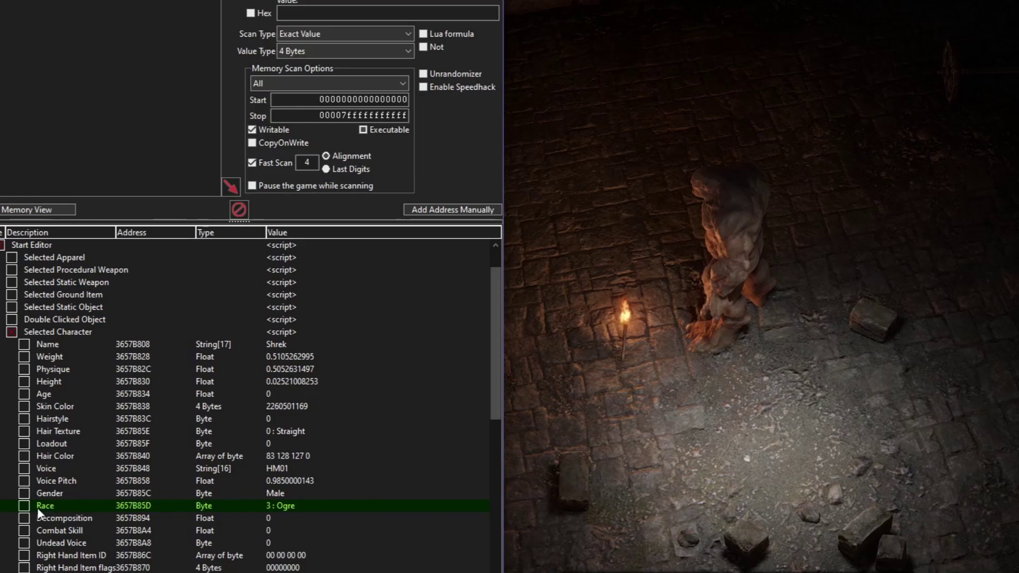
# Open the player's Race value dropdown to review the available races.
pyautogui.doubleClick(275, 507)
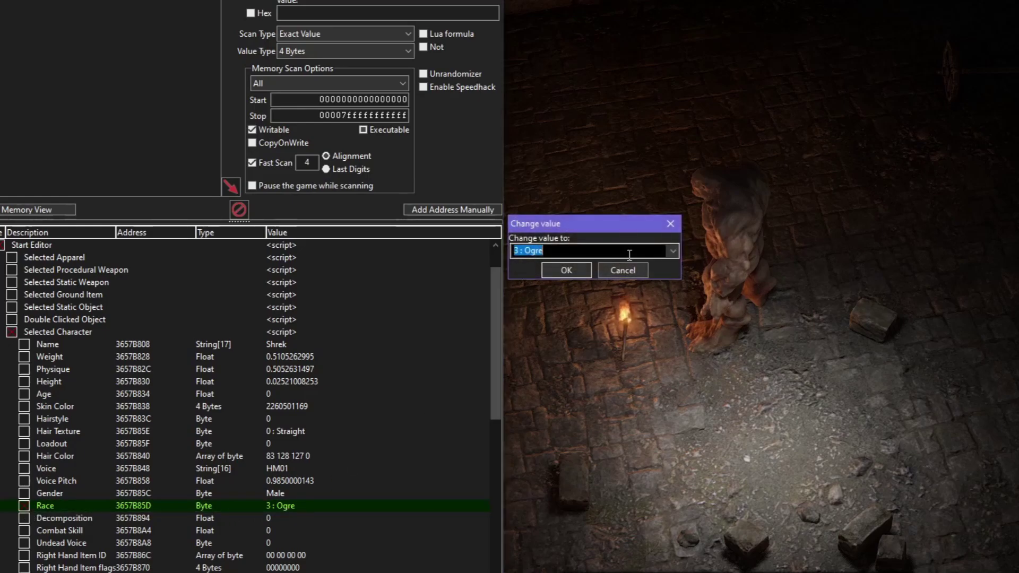
pyautogui.click(673, 250)
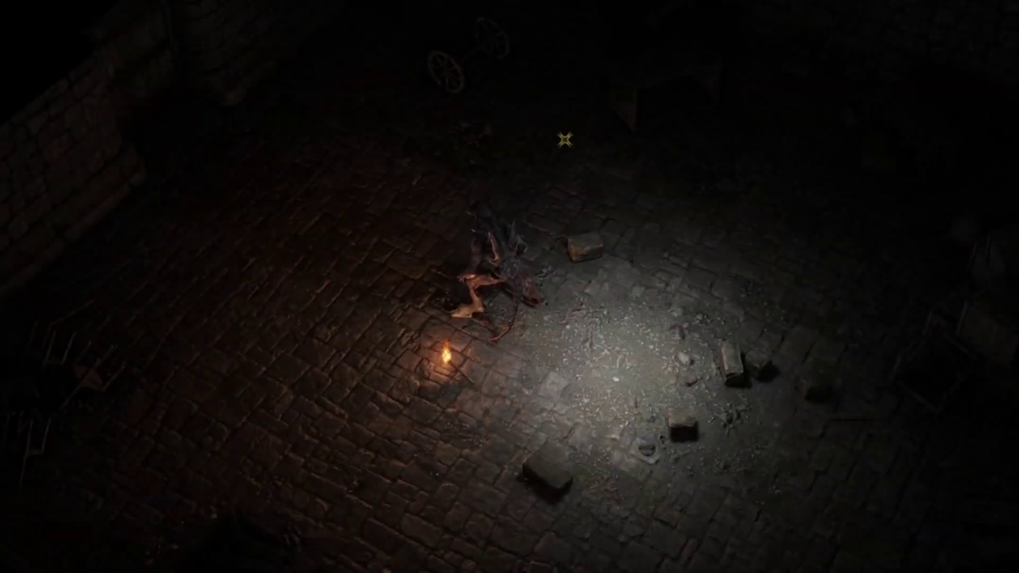
pyautogui.scroll(4, 564, 138)
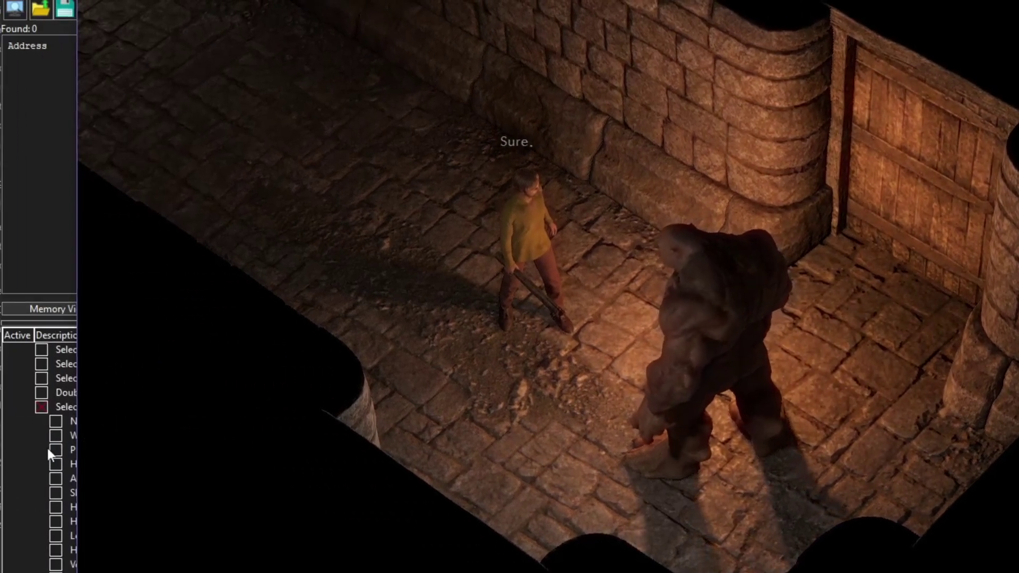
# Set companion Derrin's Race to 4 : Sir and ask him how he's doing.
pyautogui.click(41, 448)
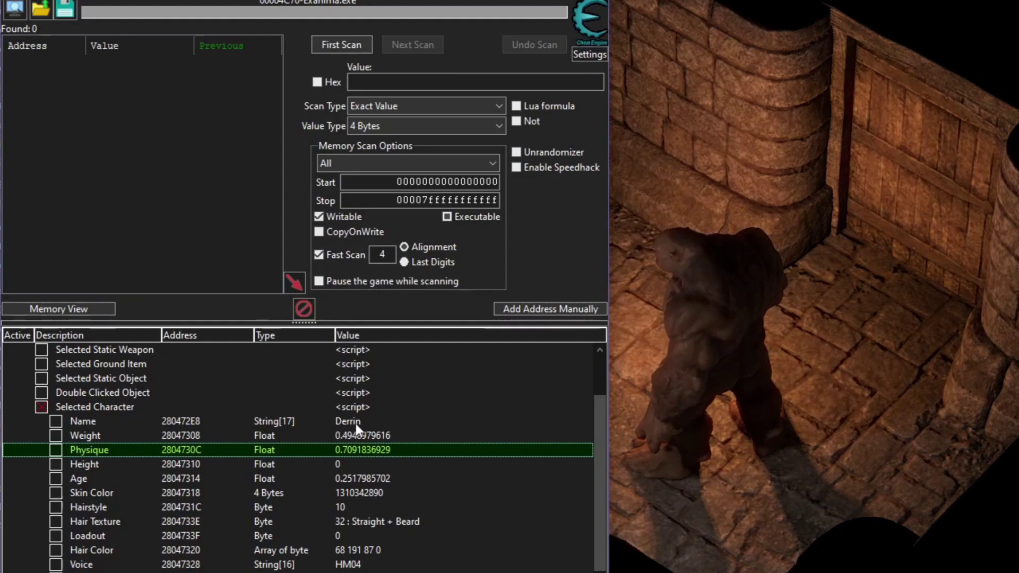
pyautogui.click(795, 289)
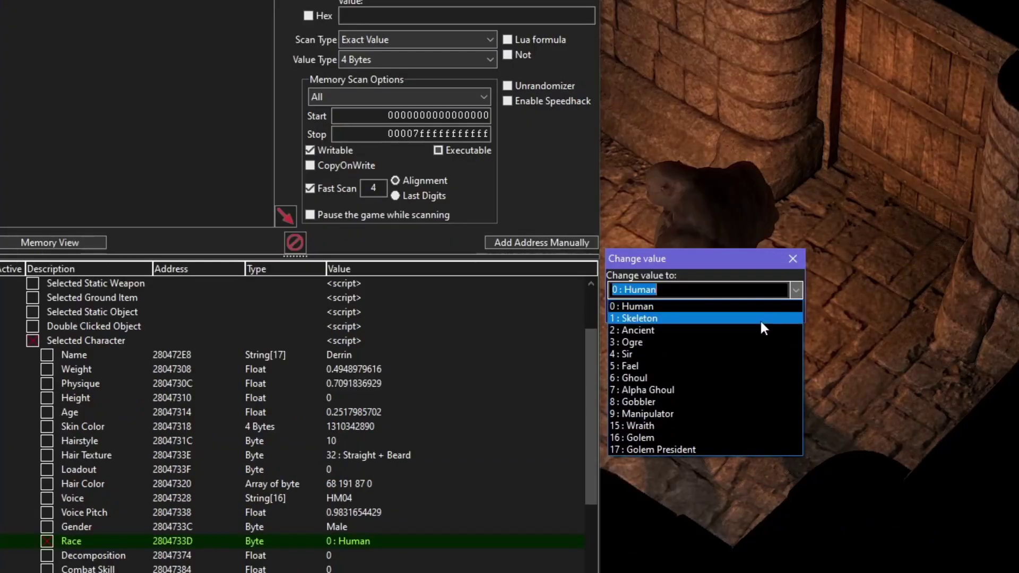
pyautogui.click(667, 353)
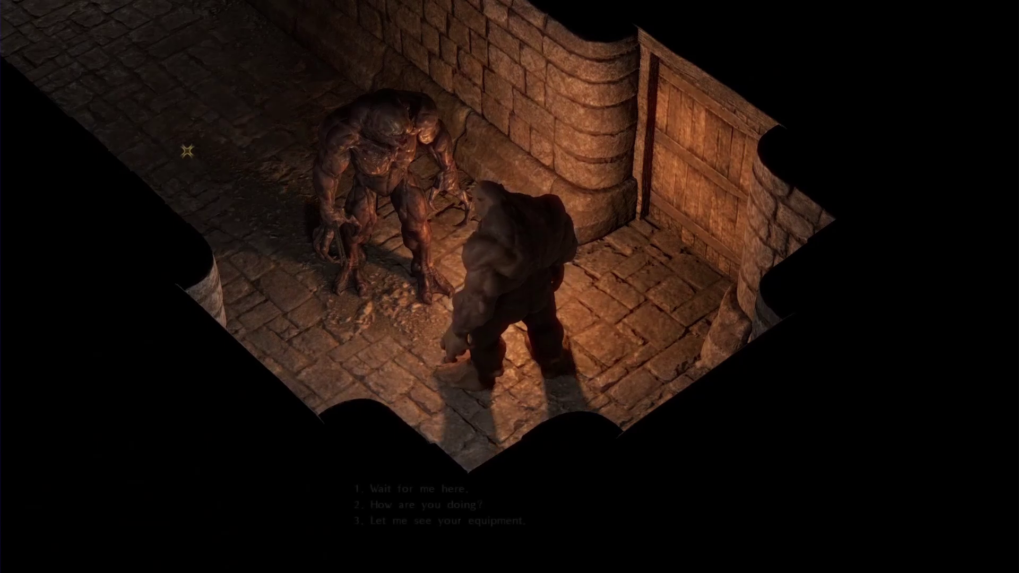
pyautogui.press('2')
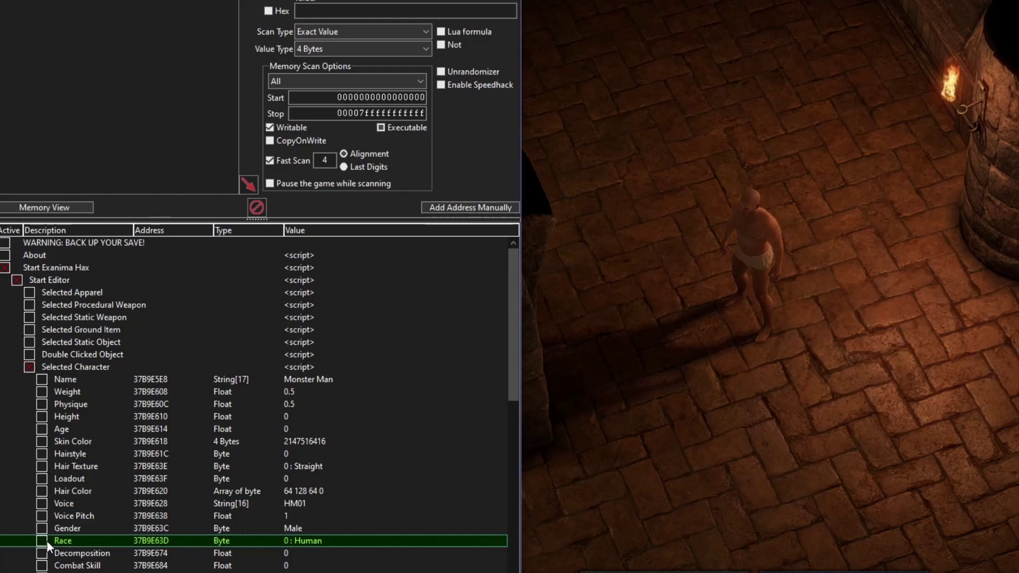
# Set Monster Man's Race to 4 : Sir, then enter a Pugilism bout.
pyautogui.doubleClick(302, 541)
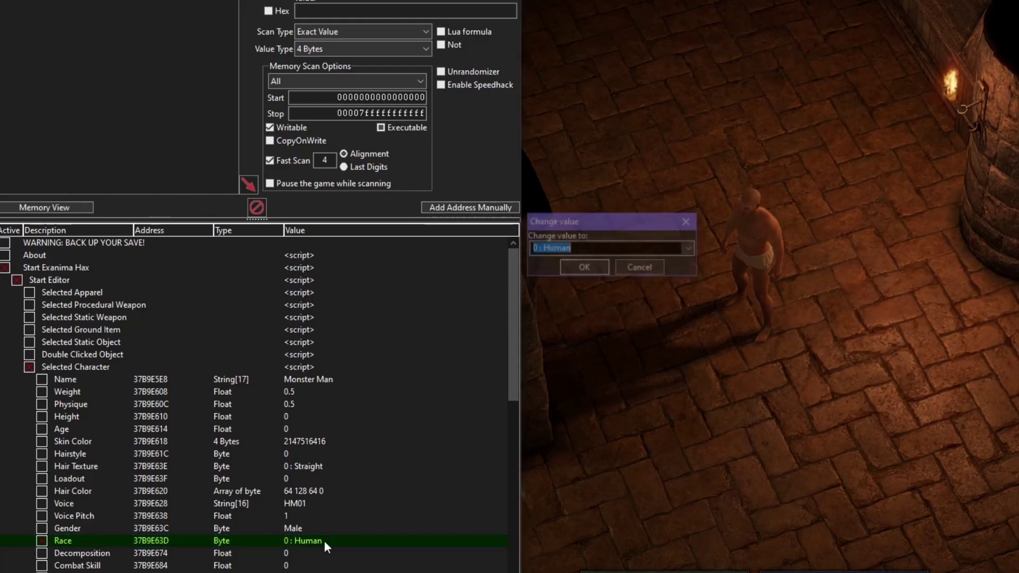
pyautogui.click(690, 247)
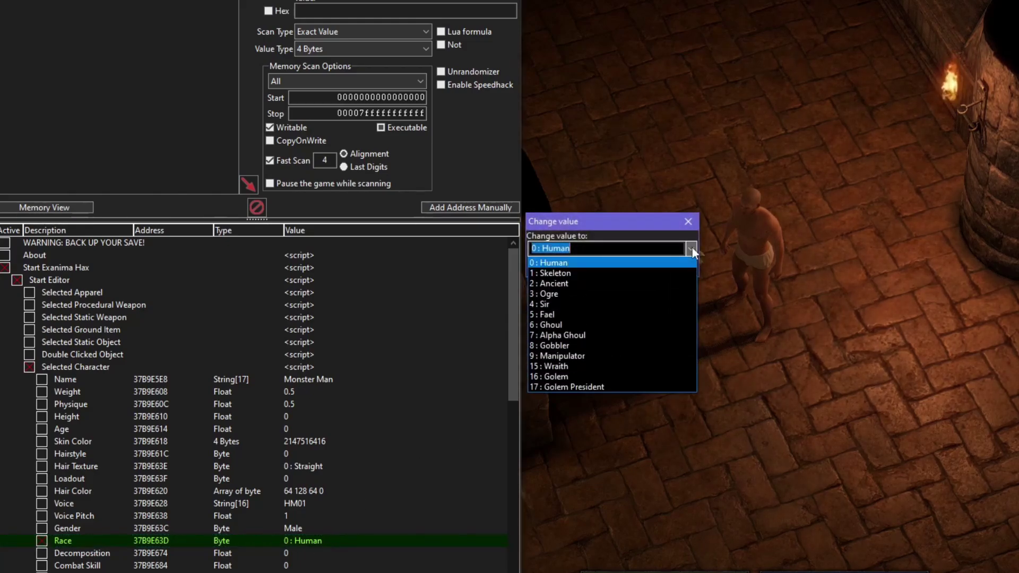
pyautogui.click(596, 303)
pyautogui.click(586, 268)
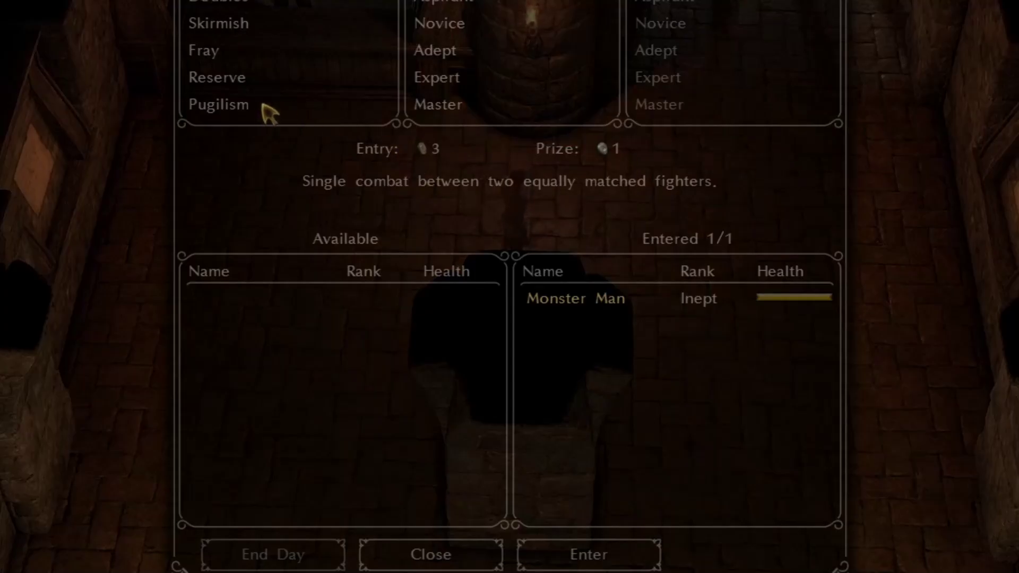
pyautogui.click(265, 108)
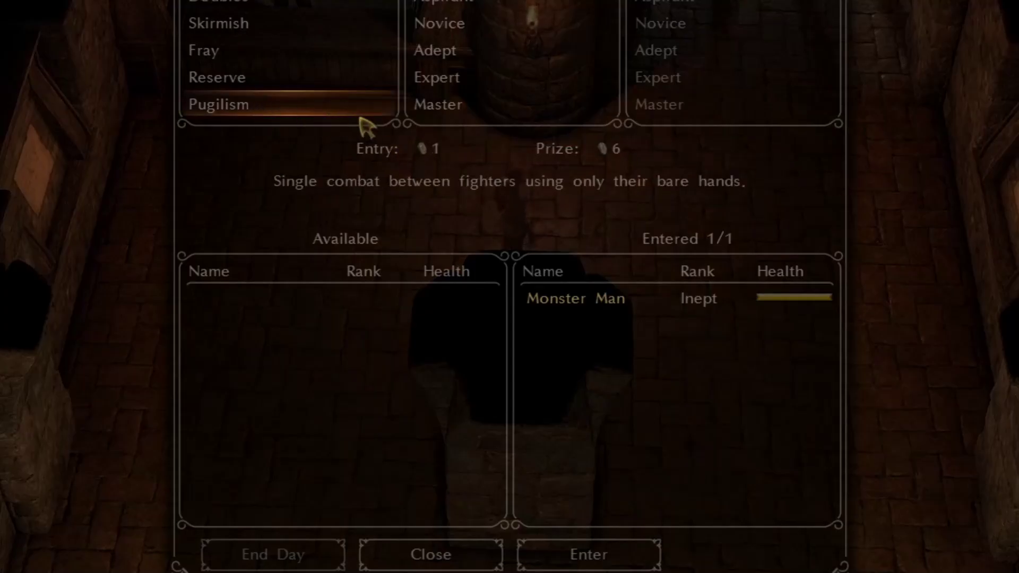
pyautogui.click(574, 555)
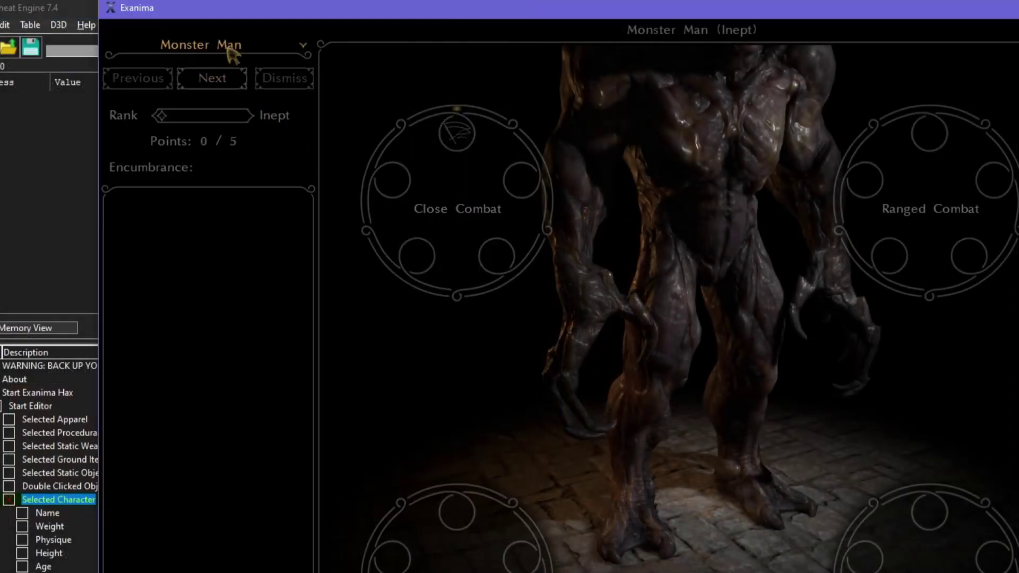
# Switch the game view to Fael Guy, then show merchant Noran's attributes in Cheat Engine.
pyautogui.click(238, 45)
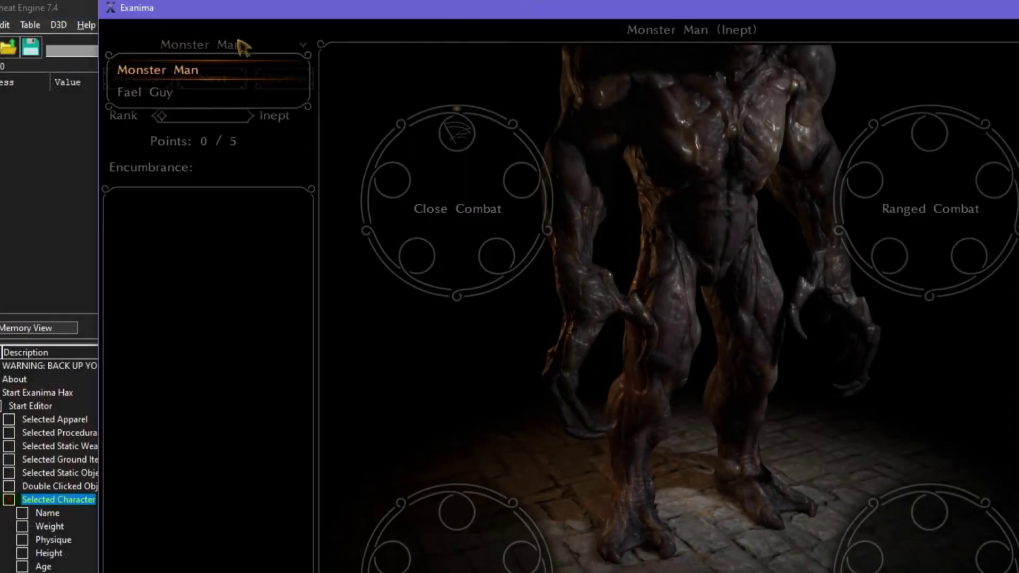
pyautogui.click(195, 91)
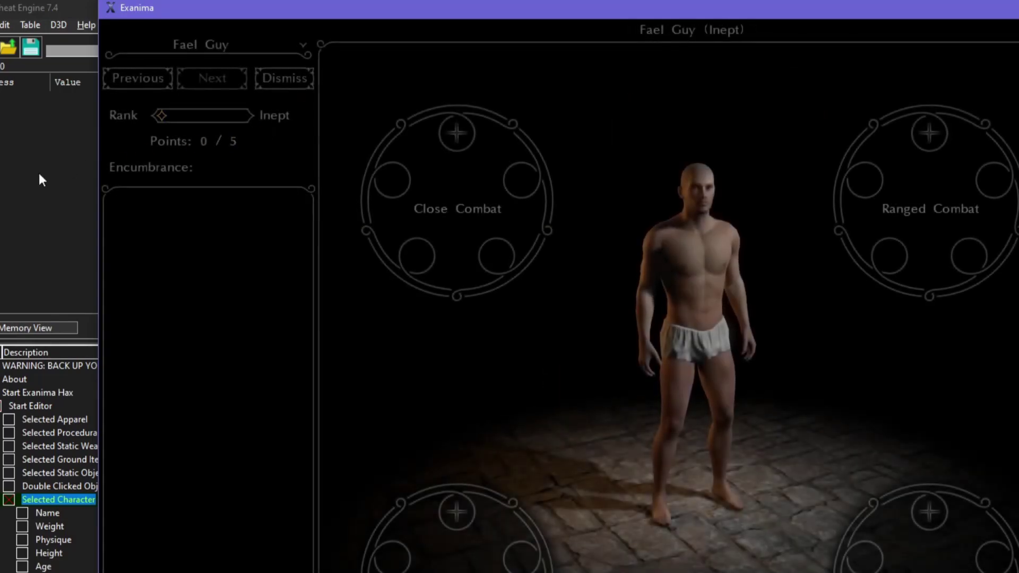
pyautogui.click(40, 175)
pyautogui.scroll(-2, 353, 501)
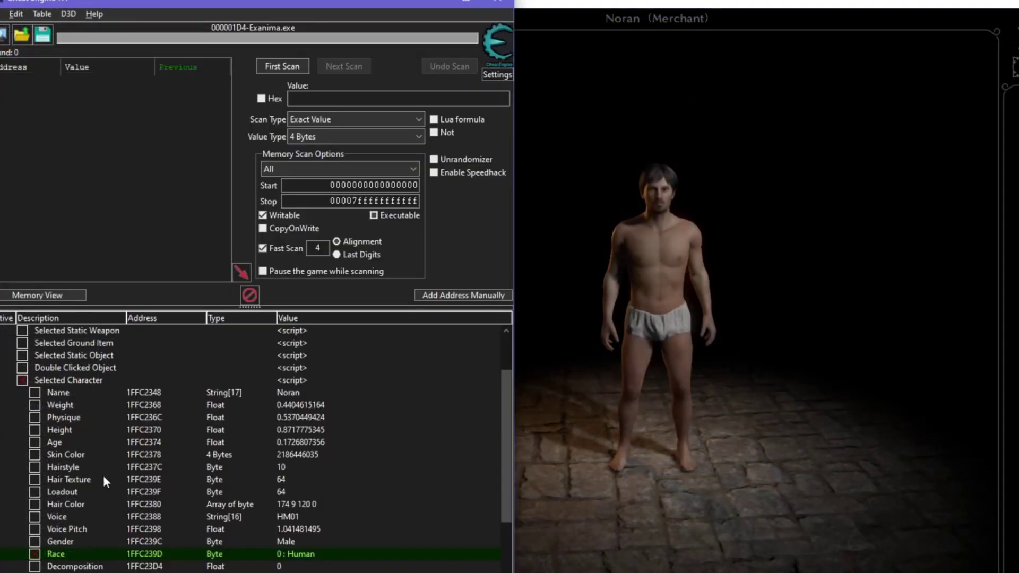
# Change the merchant's Race value in the cheat table to 16 : Golem.
pyautogui.doubleClick(301, 552)
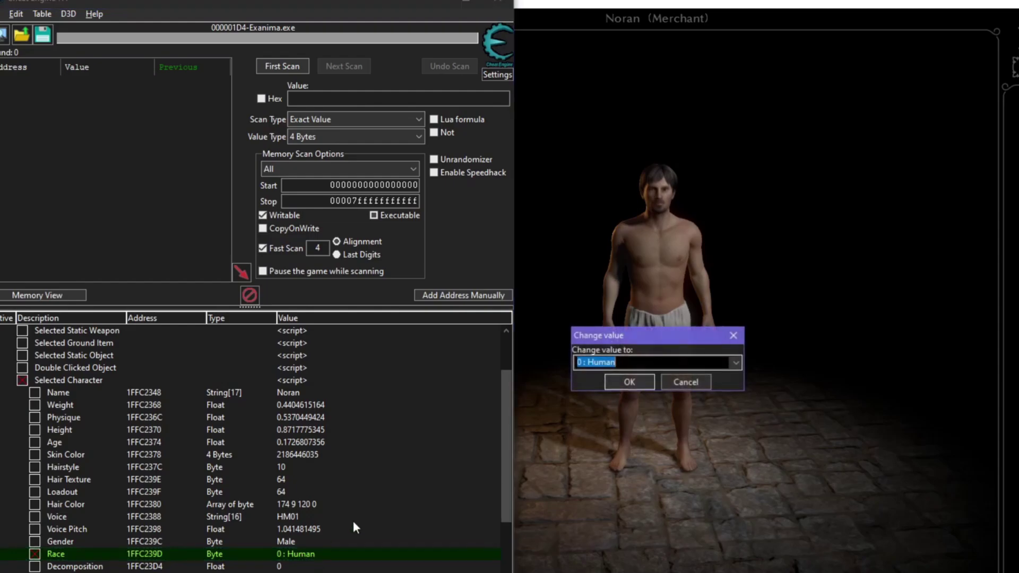
pyautogui.click(736, 363)
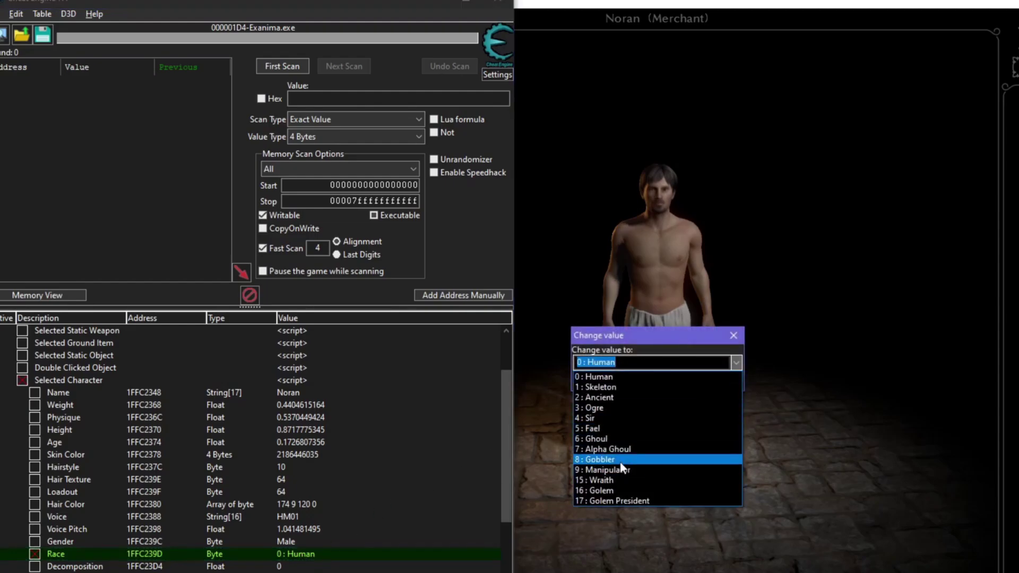
pyautogui.click(597, 490)
pyautogui.press('Return')
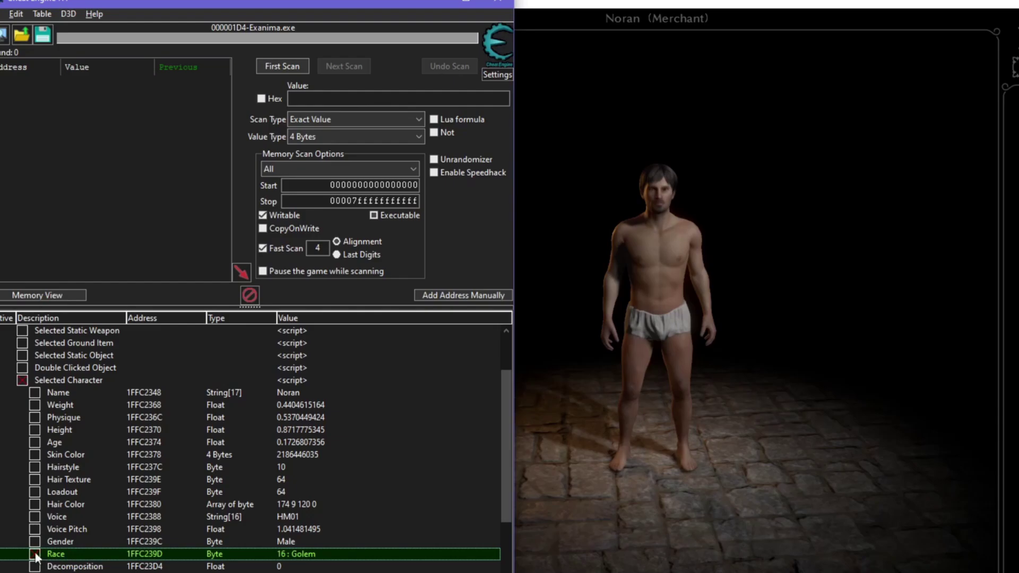
# Refresh the game's character view via Previous and Next to show the golem merchant, then resume play.
pyautogui.click(721, 342)
pyautogui.click(145, 70)
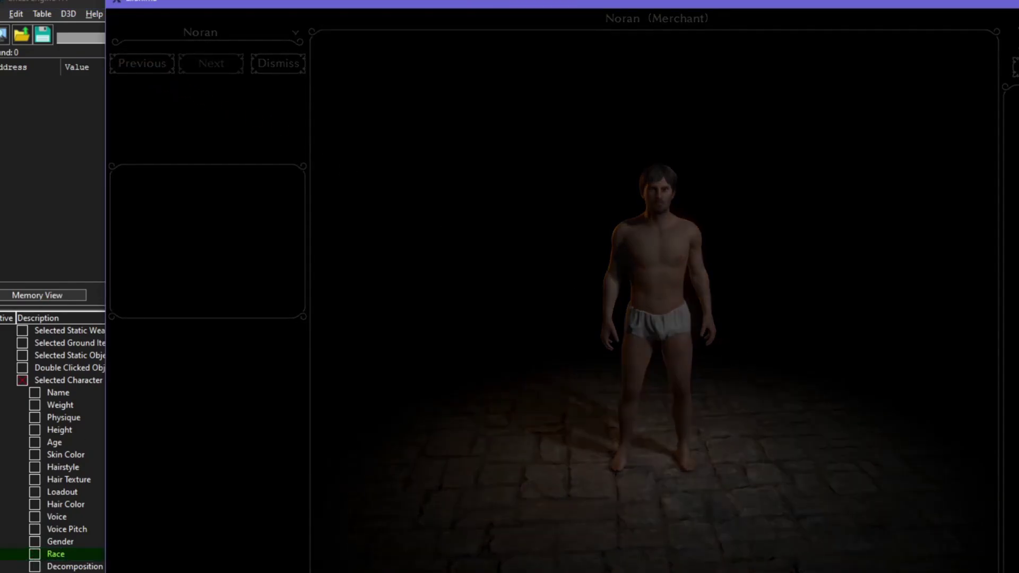
pyautogui.click(215, 64)
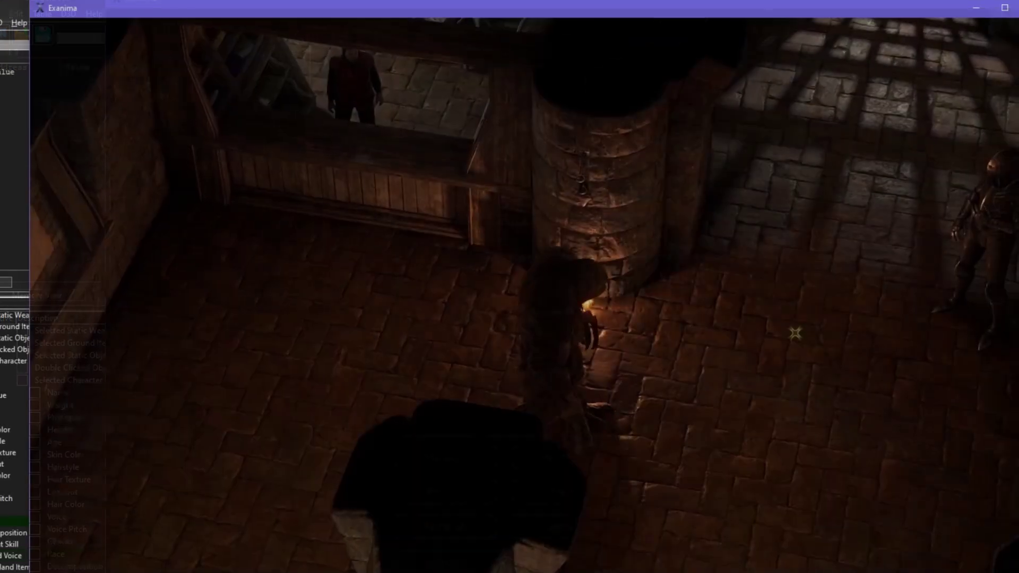
pyautogui.press('w')
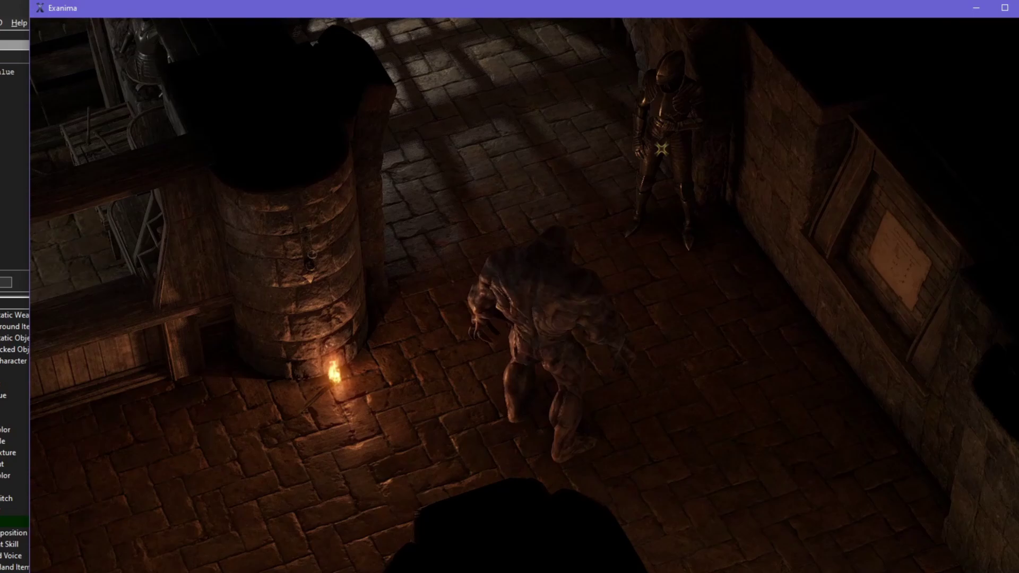
# Open Trade with the golem merchant, then attack the human opponent in the arena.
pyautogui.click(672, 125)
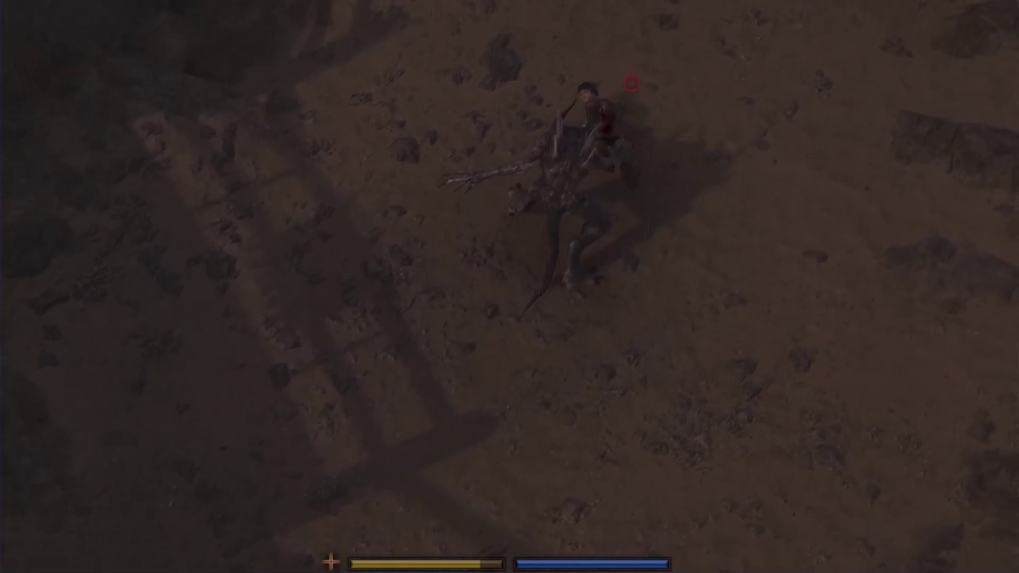
pyautogui.click(541, 98)
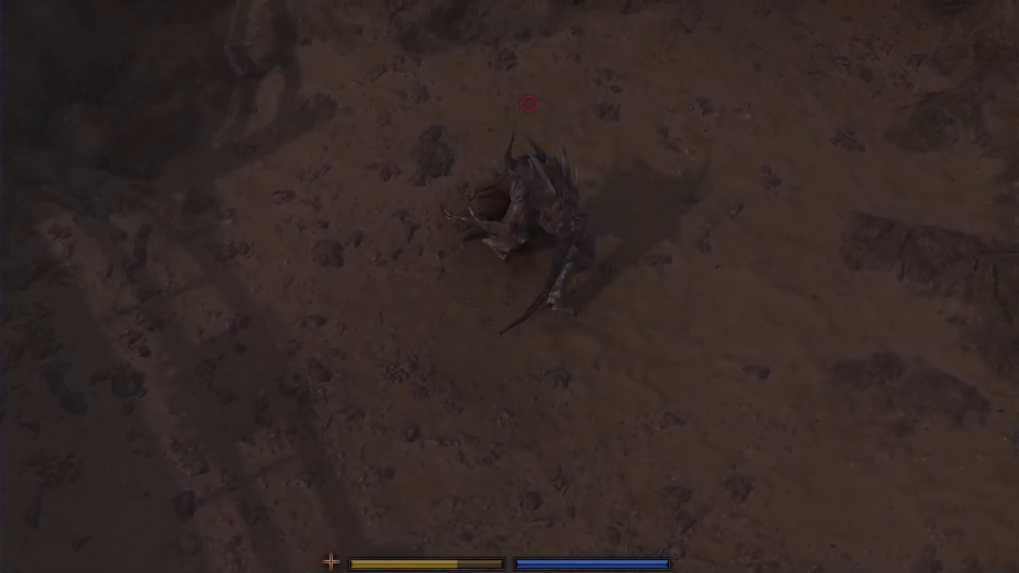